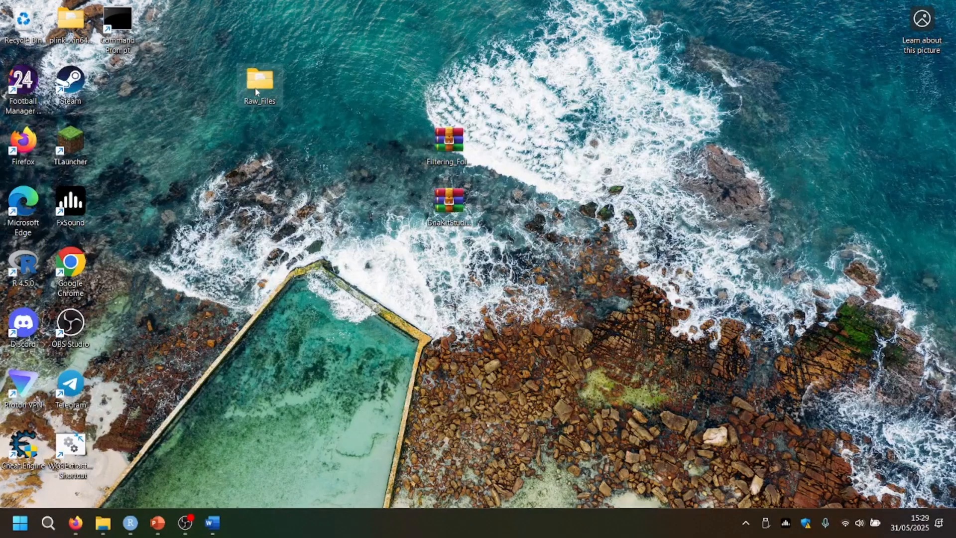
# Step: Check the raw DNA text files in the desktop's Raw_Files folder, then minimize the folder window
pyautogui.doubleClick(257, 85)
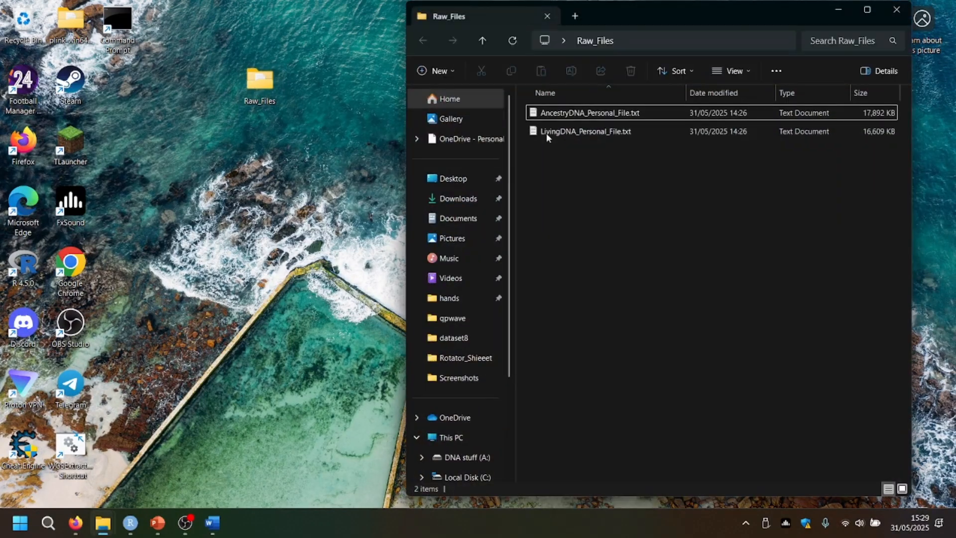
pyautogui.moveTo(521, 116); pyautogui.dragTo(547, 115)
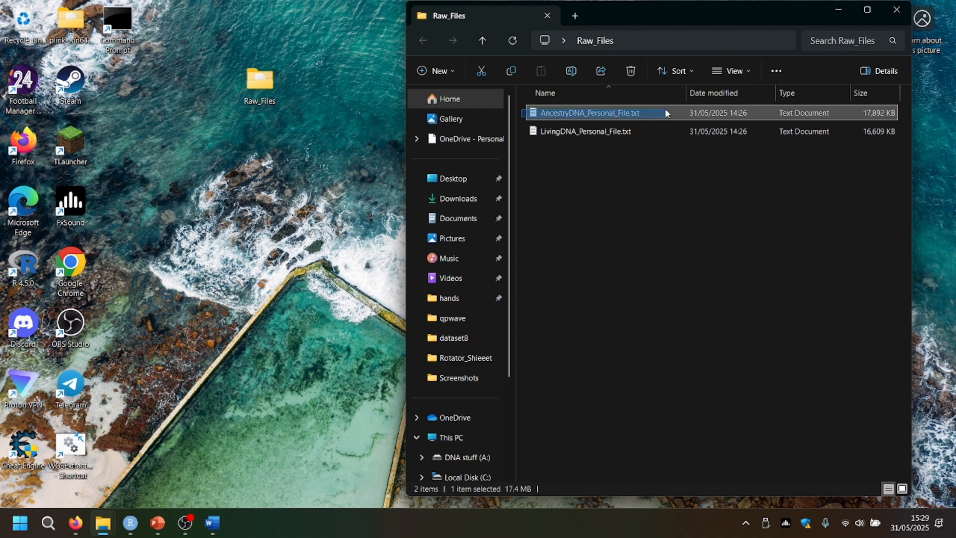
pyautogui.click(839, 9)
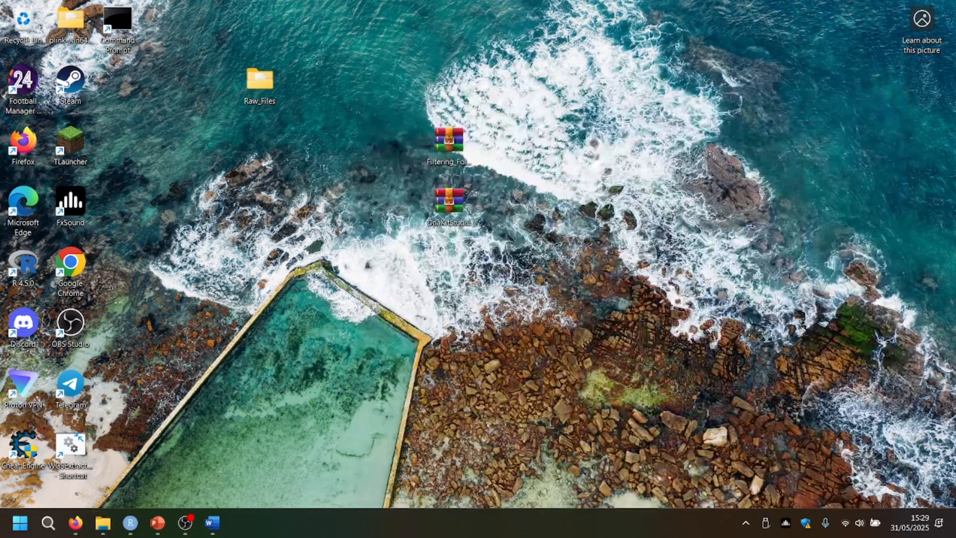
# Step: Extract the DnaKitStudiov29.zip archive into a DnaKitStudiov29 folder on the desktop
pyautogui.moveTo(500, 129); pyautogui.dragTo(515, 179)
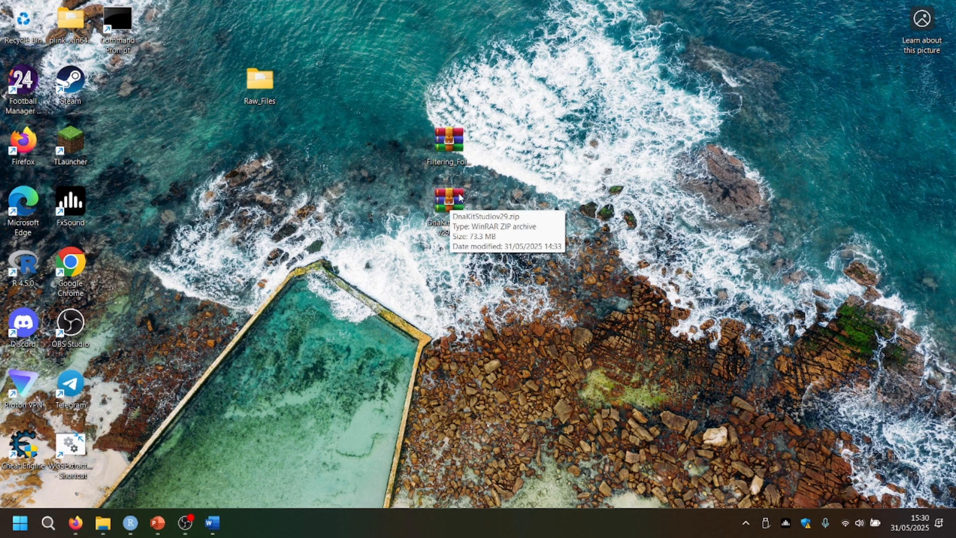
pyautogui.moveTo(505, 125); pyautogui.dragTo(435, 224)
pyautogui.rightClick(435, 224)
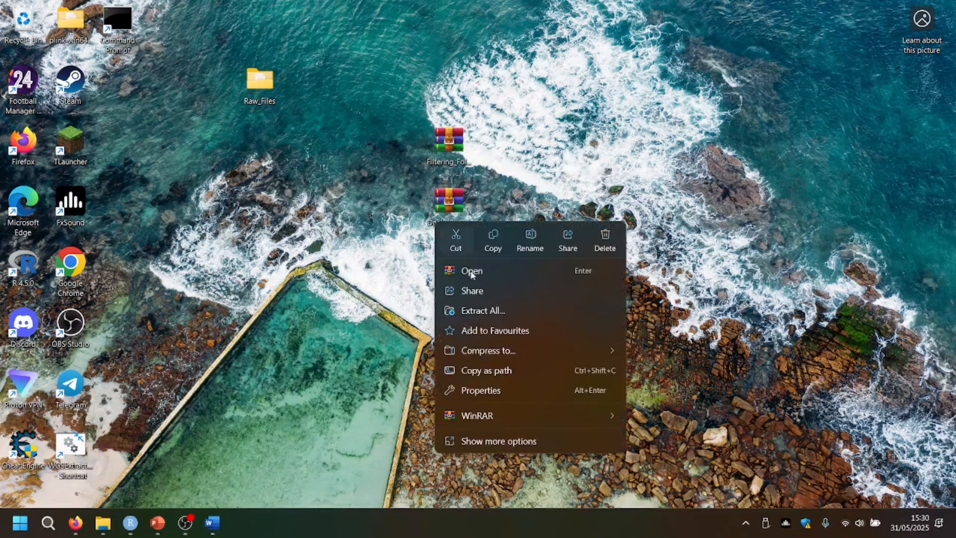
pyautogui.click(521, 312)
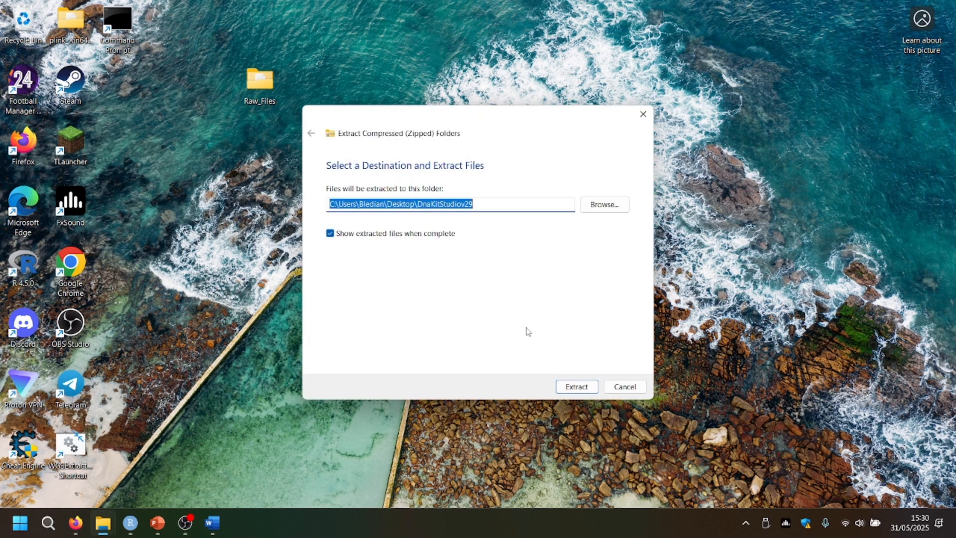
pyautogui.click(567, 391)
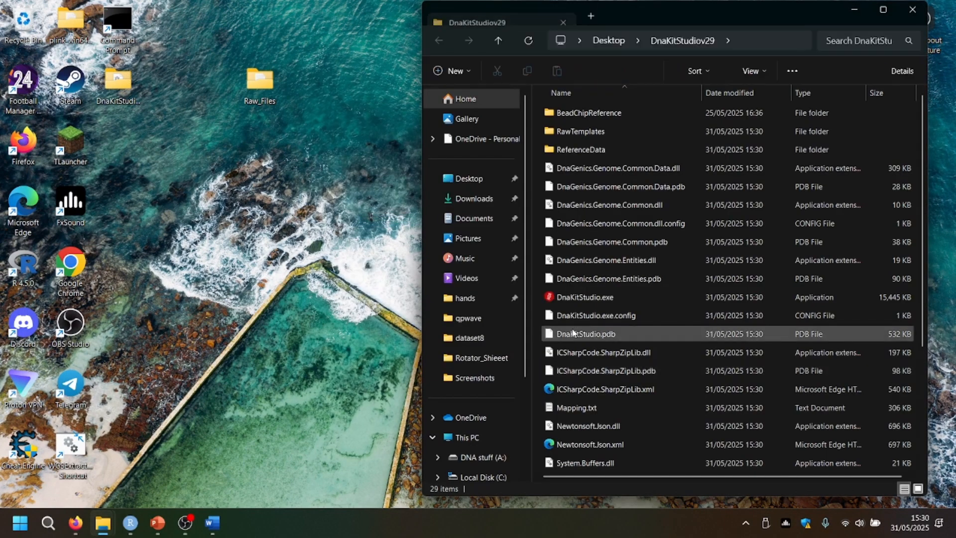
# Step: Launch DnaKitStudio.exe from the extracted folder, allowing it to run despite the SmartScreen block
pyautogui.click(551, 300)
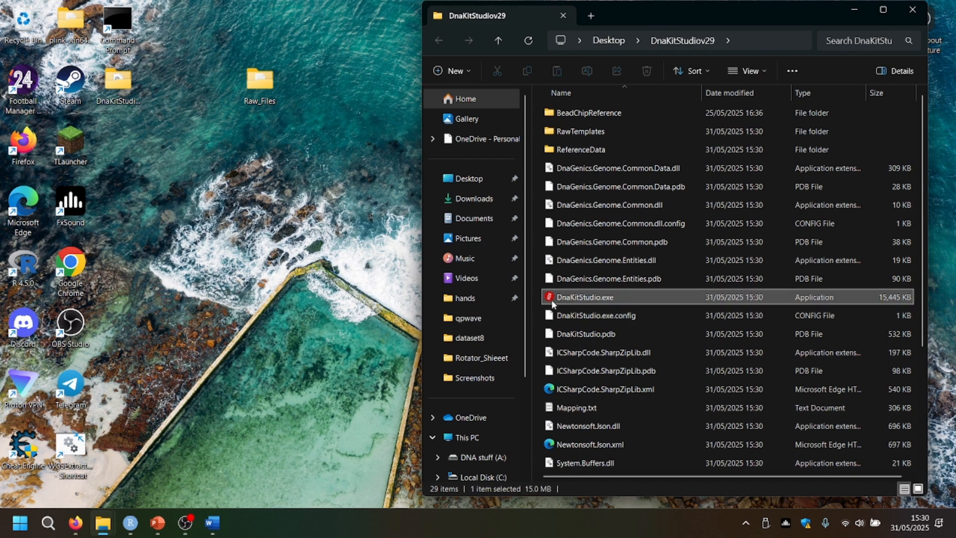
pyautogui.doubleClick(580, 300)
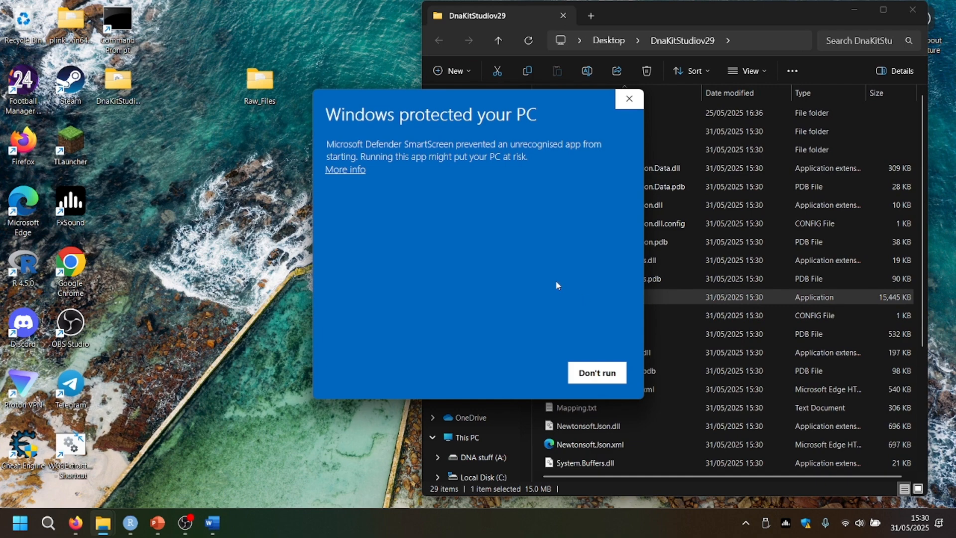
pyautogui.moveTo(541, 155); pyautogui.dragTo(341, 144)
pyautogui.click(340, 144)
pyautogui.click(348, 170)
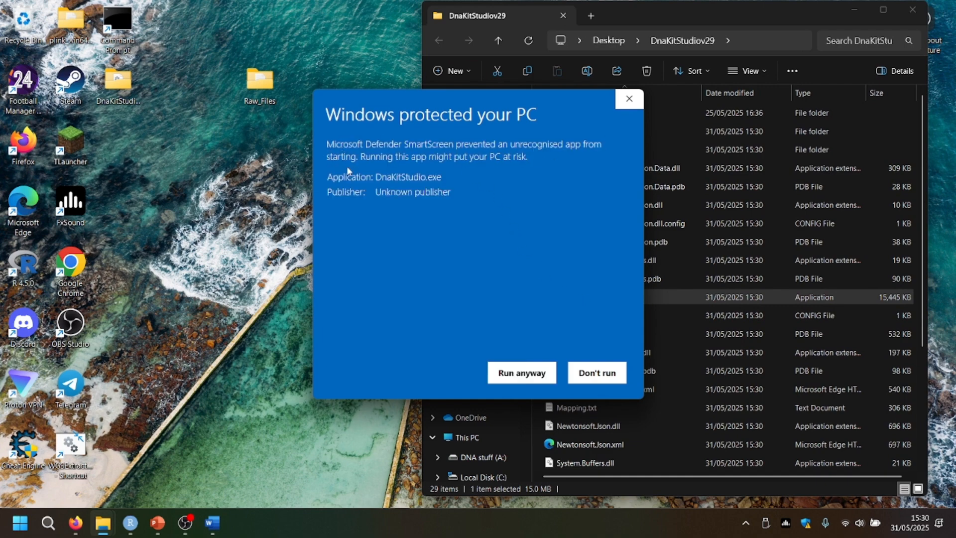
pyautogui.click(514, 369)
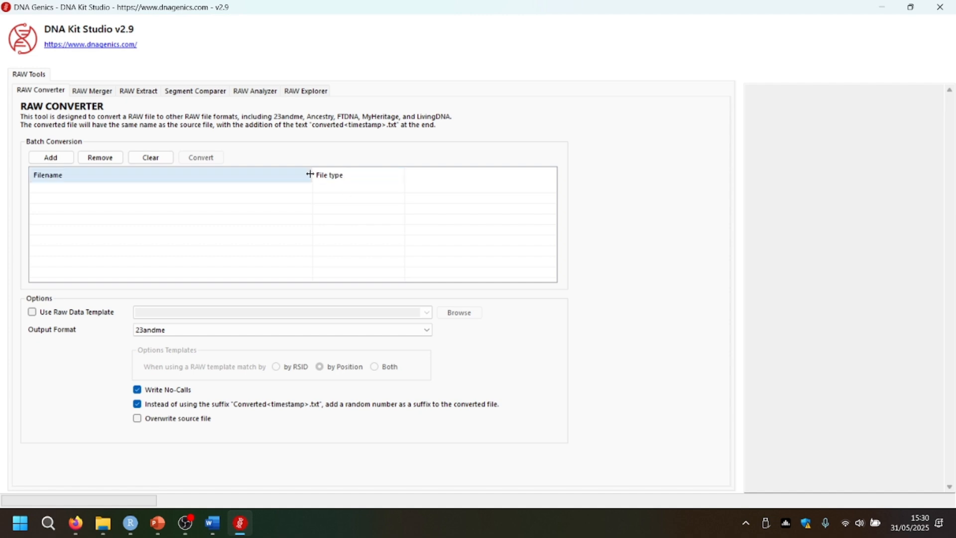
# Step: Add AncestryDNA_Personal_File.txt from the desktop's Raw_Files folder to the RAW Converter's batch conversion list
pyautogui.click(48, 158)
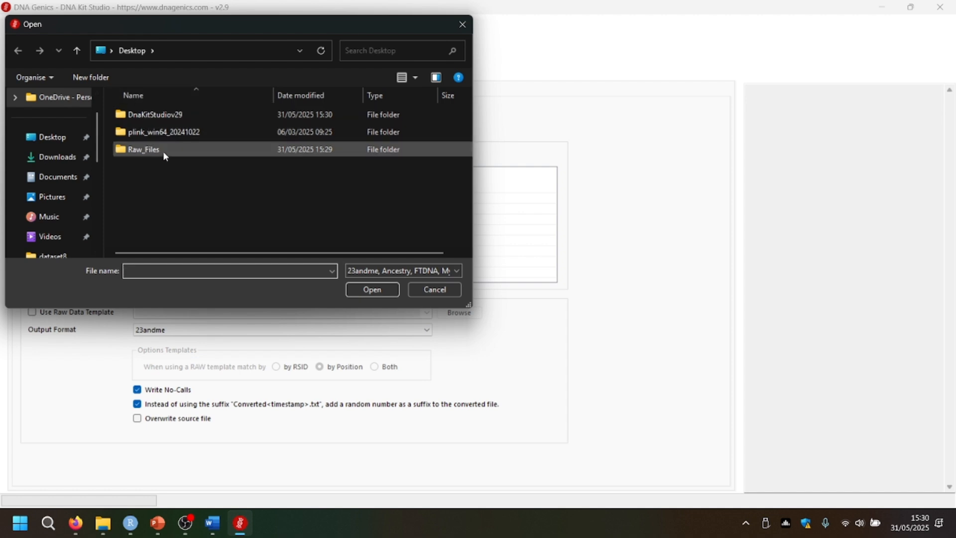
pyautogui.doubleClick(177, 152)
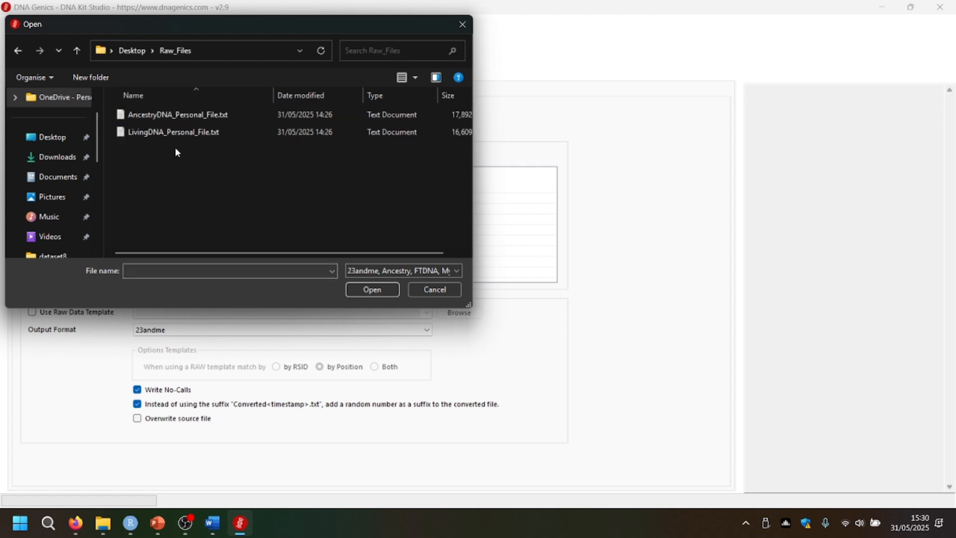
pyautogui.doubleClick(165, 115)
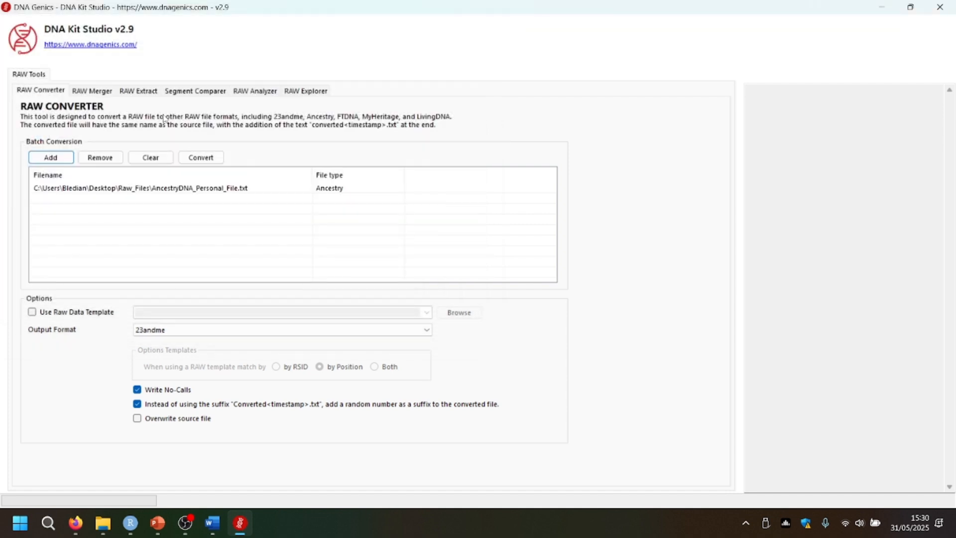
# Step: Convert the listed Ancestry file with 23andme as output format, then close DNA Kit Studio and minimize its folder window
pyautogui.click(184, 330)
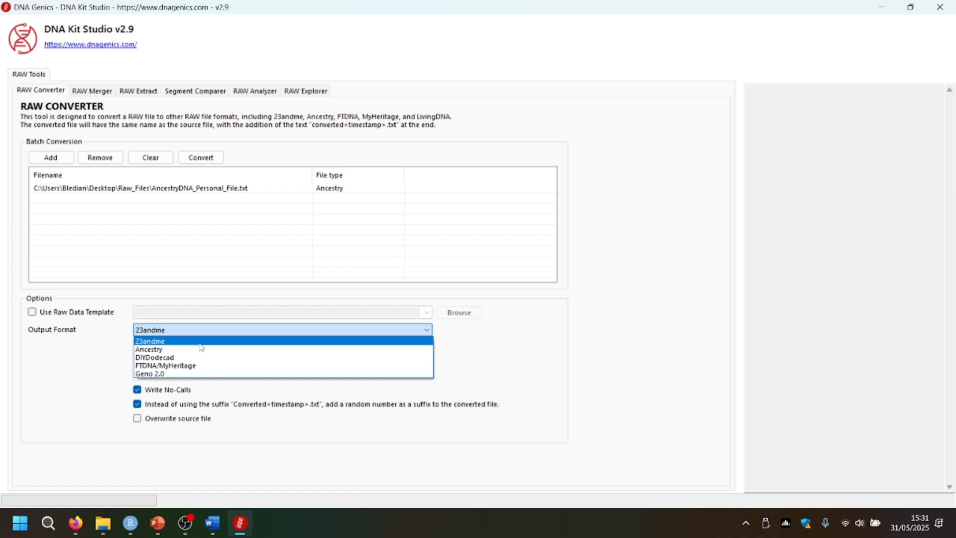
pyautogui.click(193, 342)
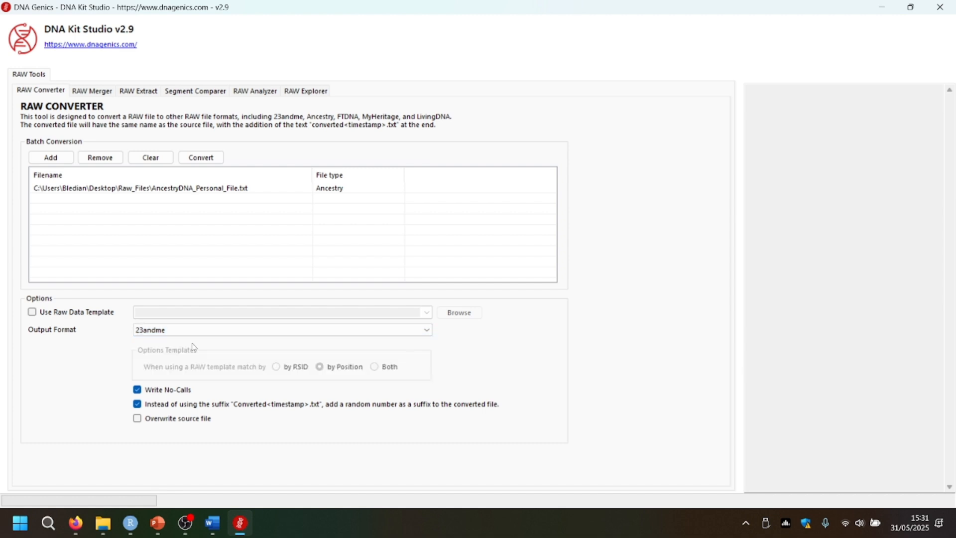
pyautogui.click(209, 158)
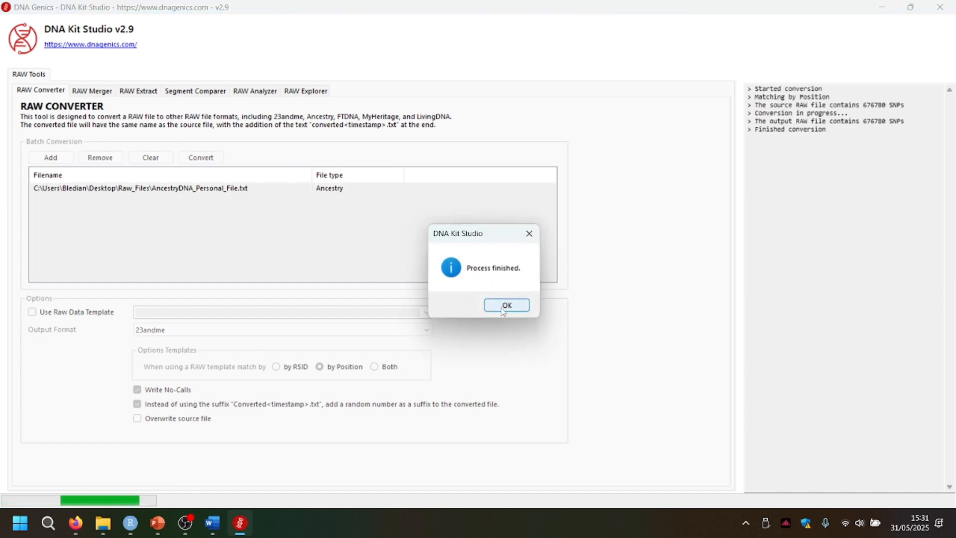
pyautogui.click(504, 308)
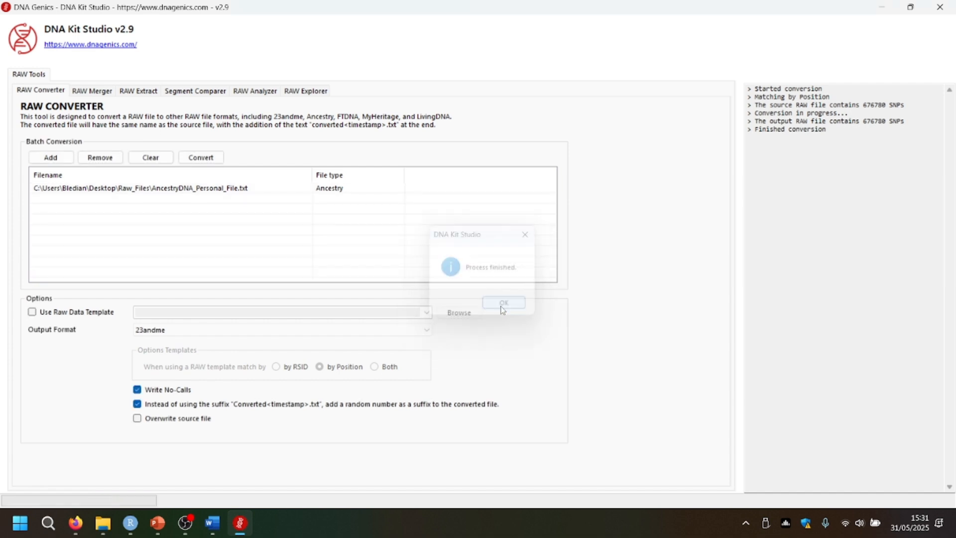
pyautogui.click(940, 7)
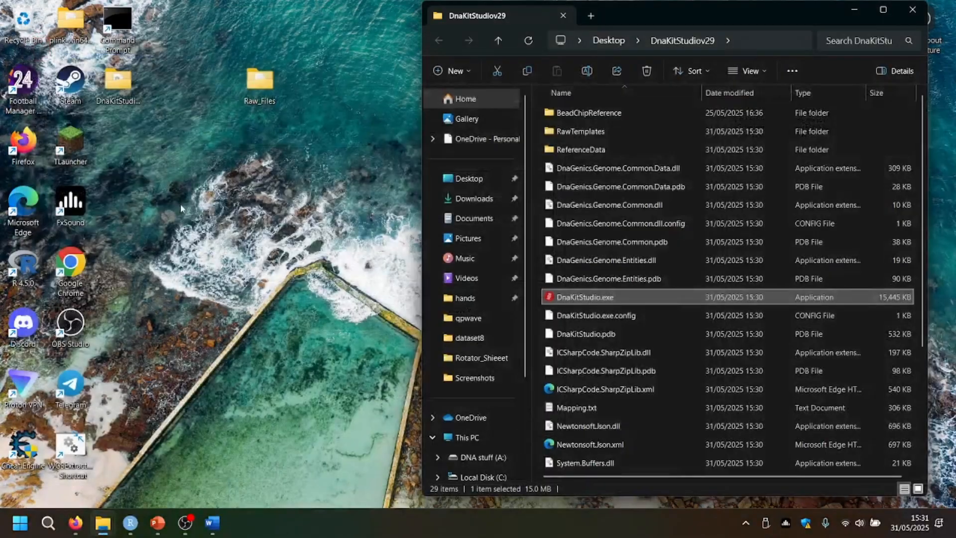
pyautogui.click(854, 10)
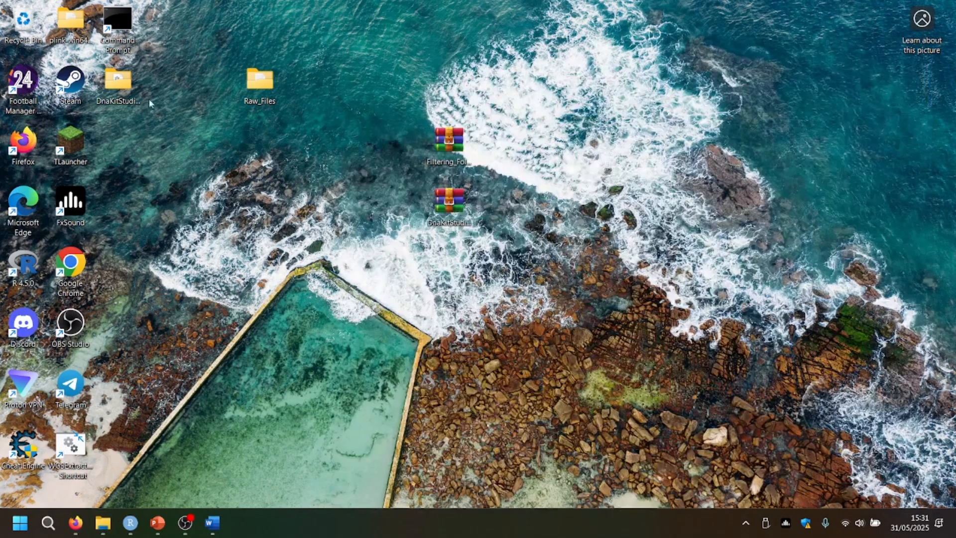
# Step: Open the converted AncestryDNA_Personal_File_26c98.txt from Raw_Files, examine its header line for the file format, and close Notepad
pyautogui.doubleClick(252, 99)
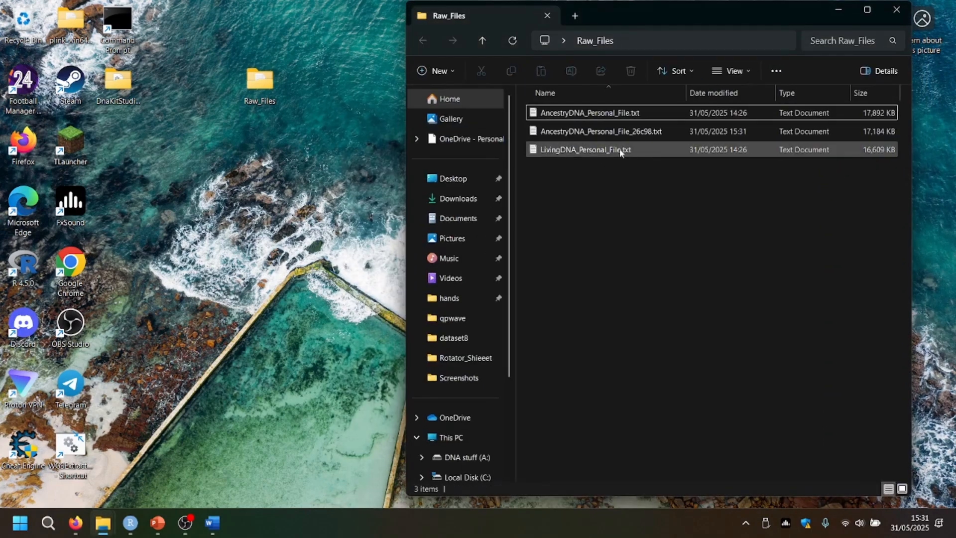
pyautogui.click(598, 131)
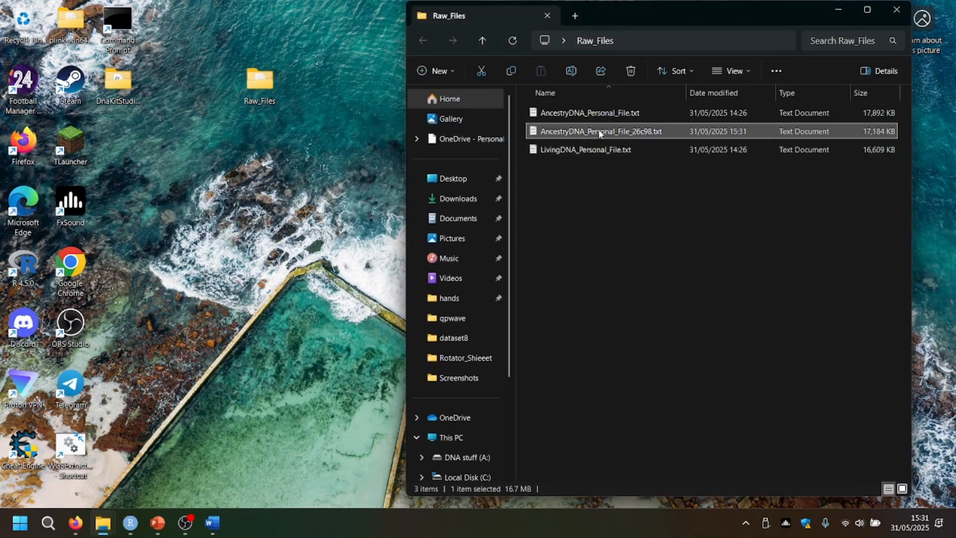
pyautogui.doubleClick(655, 133)
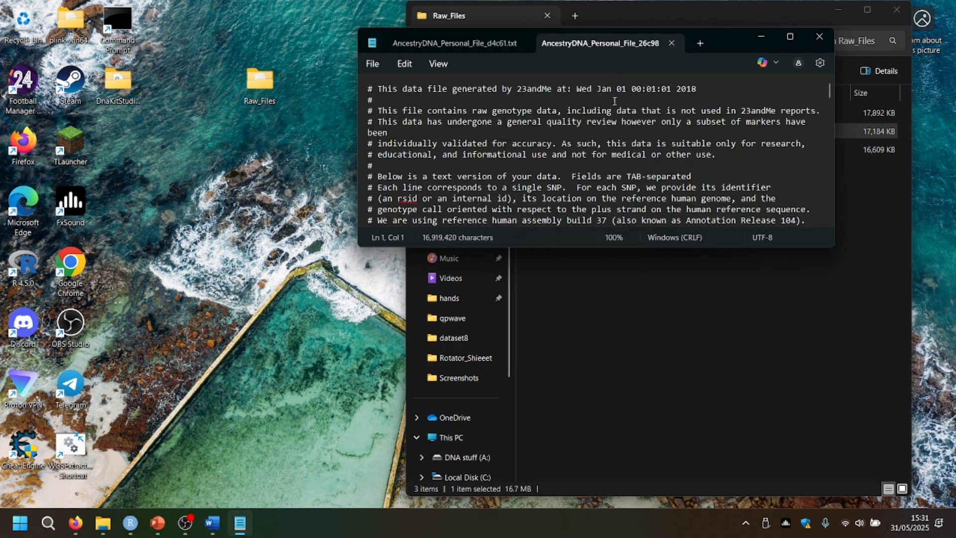
pyautogui.moveTo(401, 86); pyautogui.dragTo(699, 91)
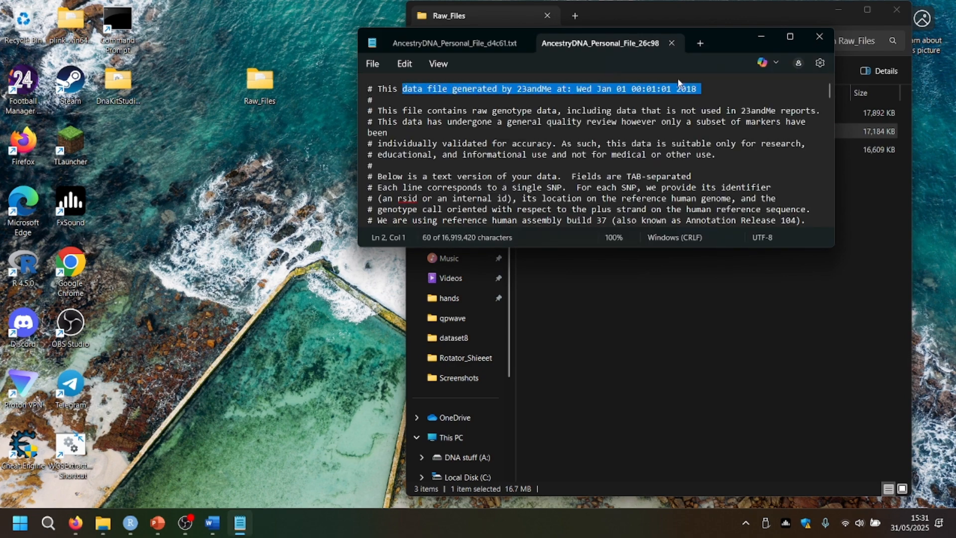
pyautogui.click(678, 84)
pyautogui.click(671, 42)
pyautogui.click(679, 167)
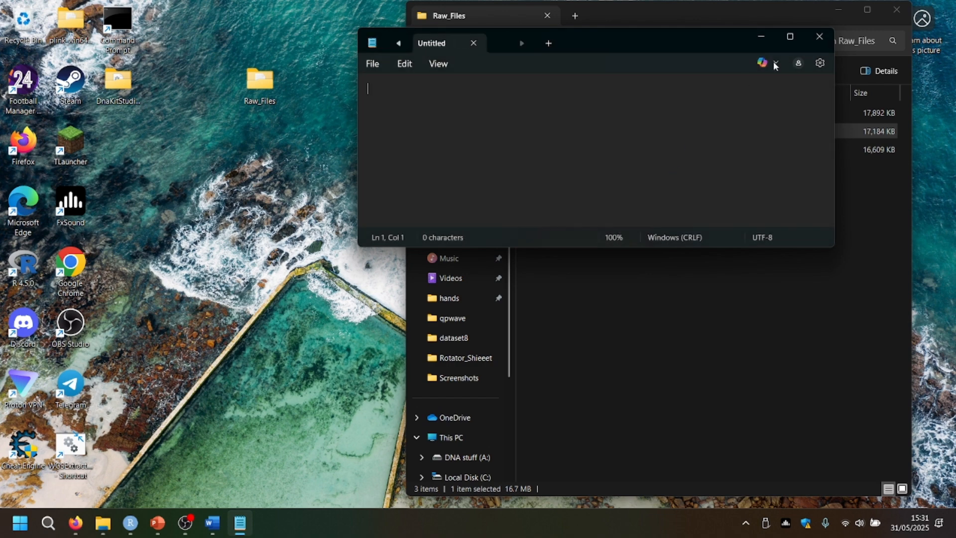
pyautogui.click(821, 39)
# Step: Rename the converted file AncestryDNA_Personal_File_26c98.txt as 23andMe_Format_Converted.txt
pyautogui.rightClick(652, 135)
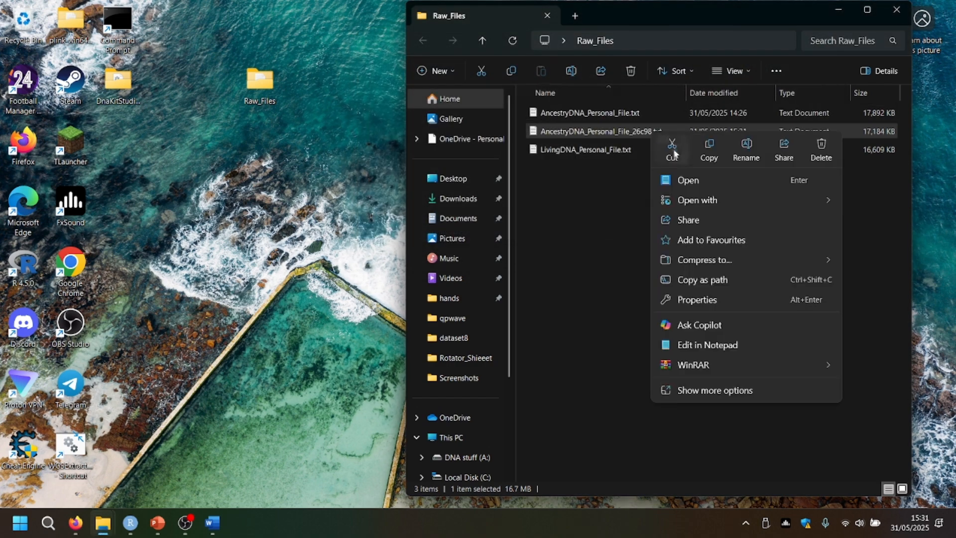
pyautogui.click(740, 145)
pyautogui.press('BackSpace')
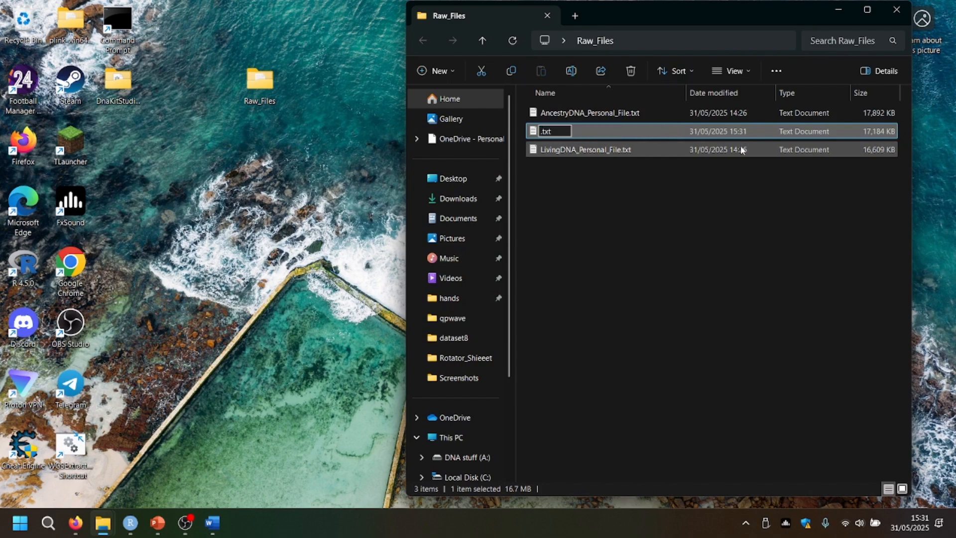
pyautogui.write('23andMe')
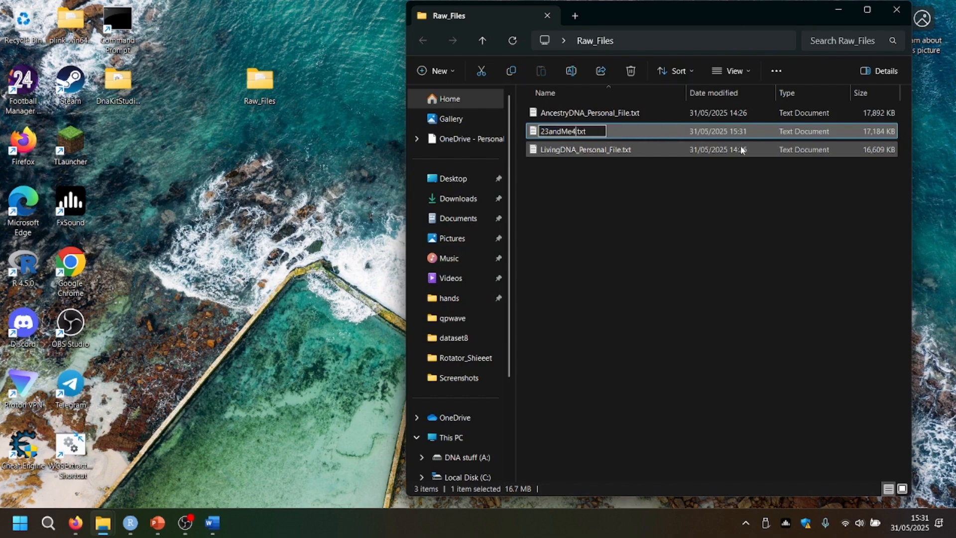
pyautogui.write('_Format_Co')
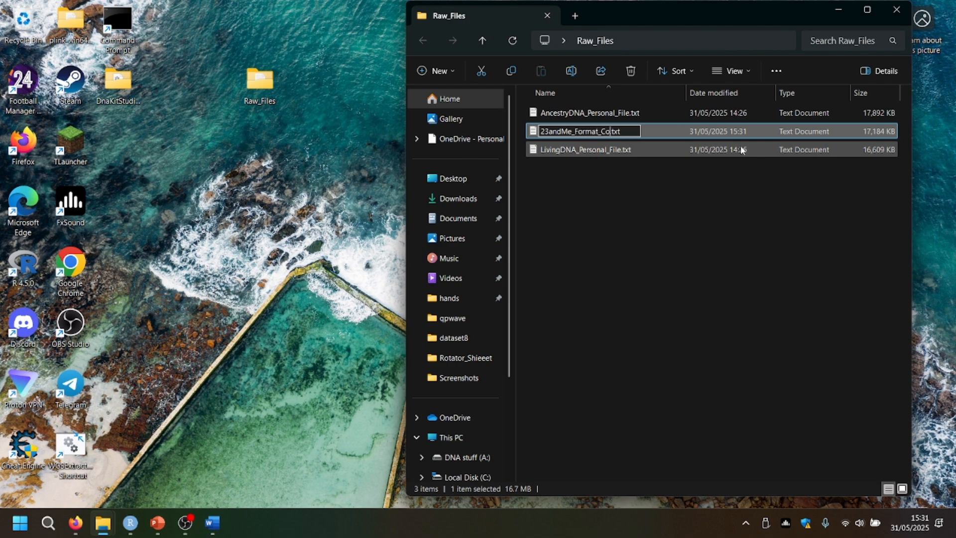
pyautogui.write('nverted')
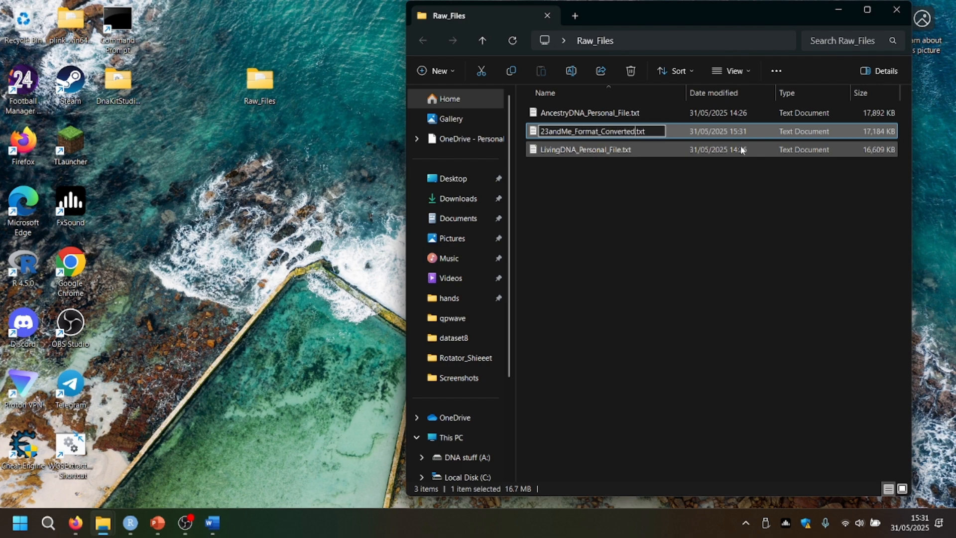
pyautogui.press('Return')
pyautogui.click(672, 217)
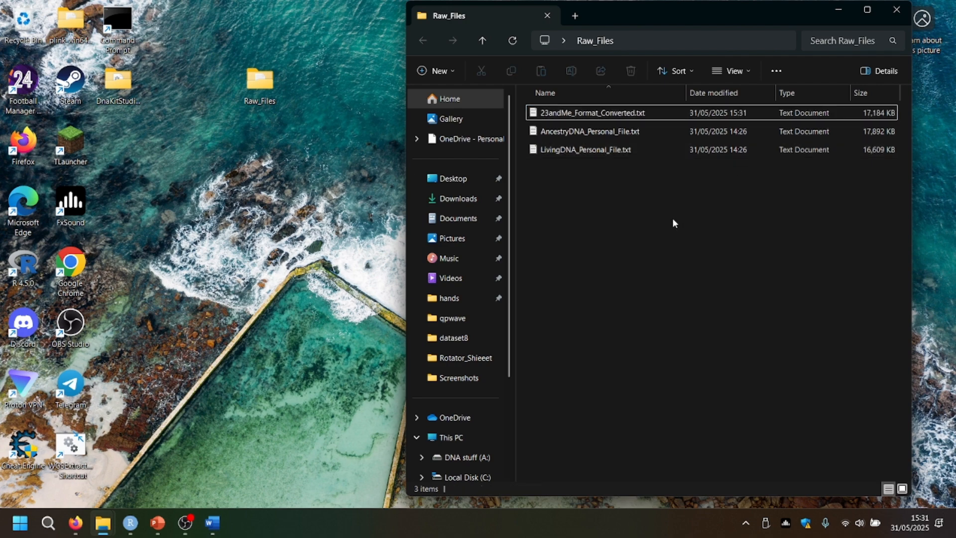
pyautogui.click(645, 112)
pyautogui.moveTo(642, 111)
pyautogui.mouseDown()
pyautogui.moveTo(601, 120)
pyautogui.moveTo(658, 121)
pyautogui.mouseUp()
pyautogui.rightClick(689, 129)
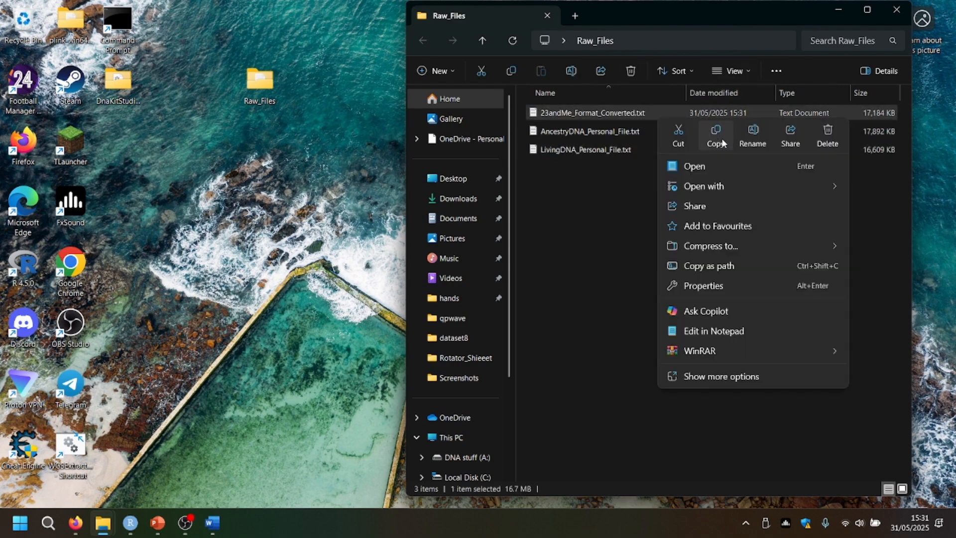
pyautogui.click(620, 190)
# Step: Extract the Filtering_Folder archive onto the desktop and open the inner Filtering_Folder, minimizing the Raw_Files window first
pyautogui.click(839, 9)
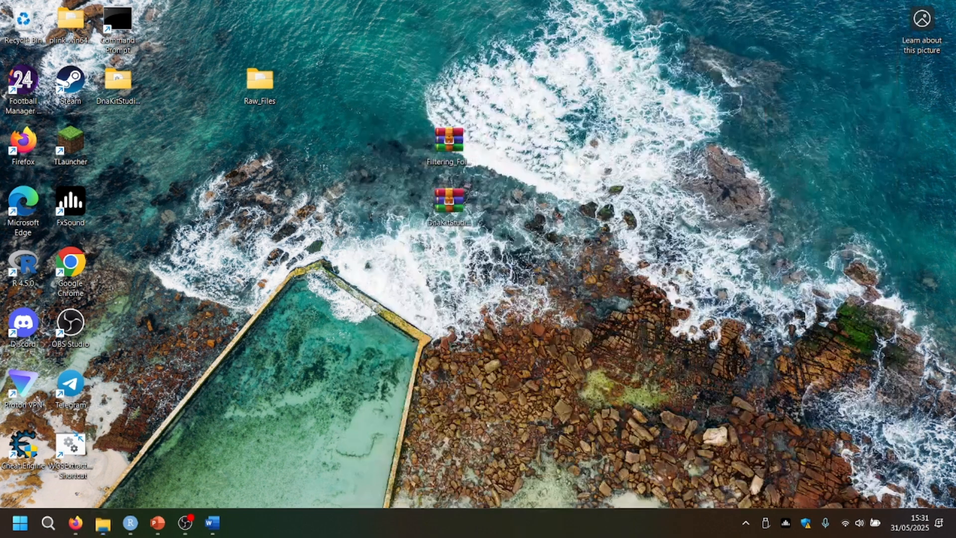
pyautogui.rightClick(449, 160)
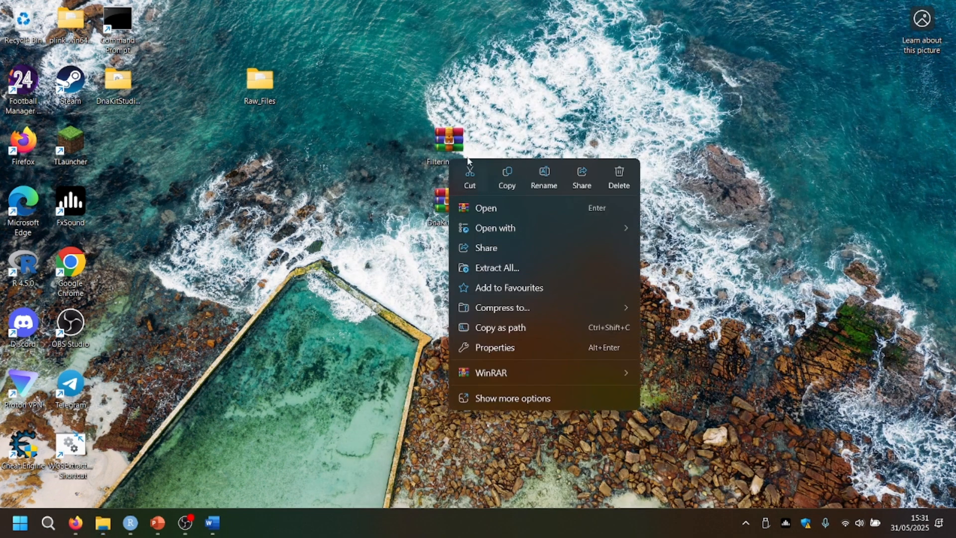
pyautogui.click(533, 266)
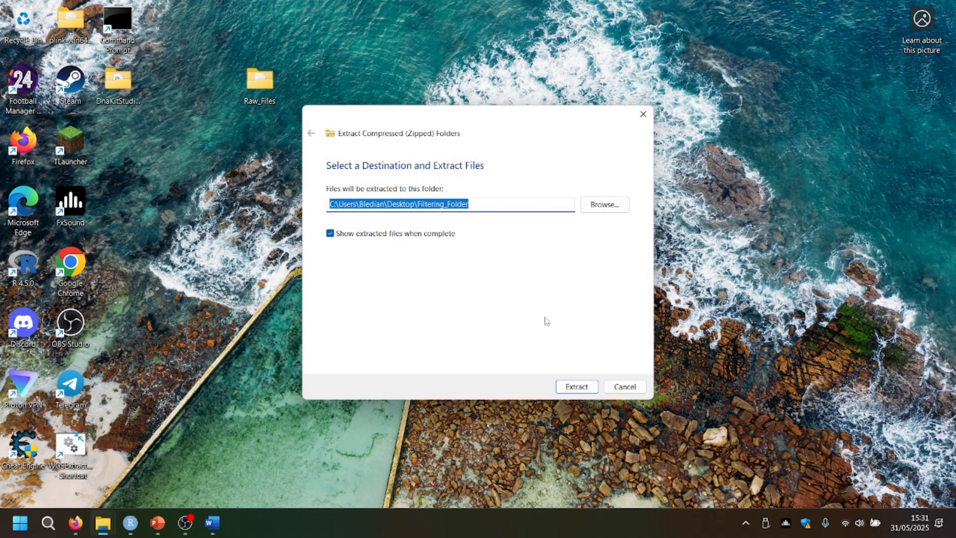
pyautogui.click(572, 388)
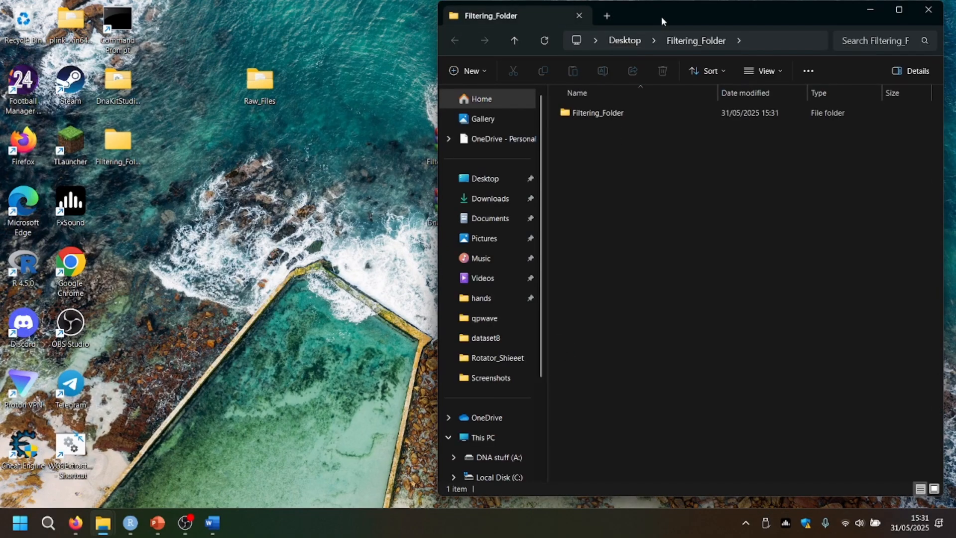
pyautogui.moveTo(661, 17); pyautogui.dragTo(457, 17)
pyautogui.doubleClick(474, 113)
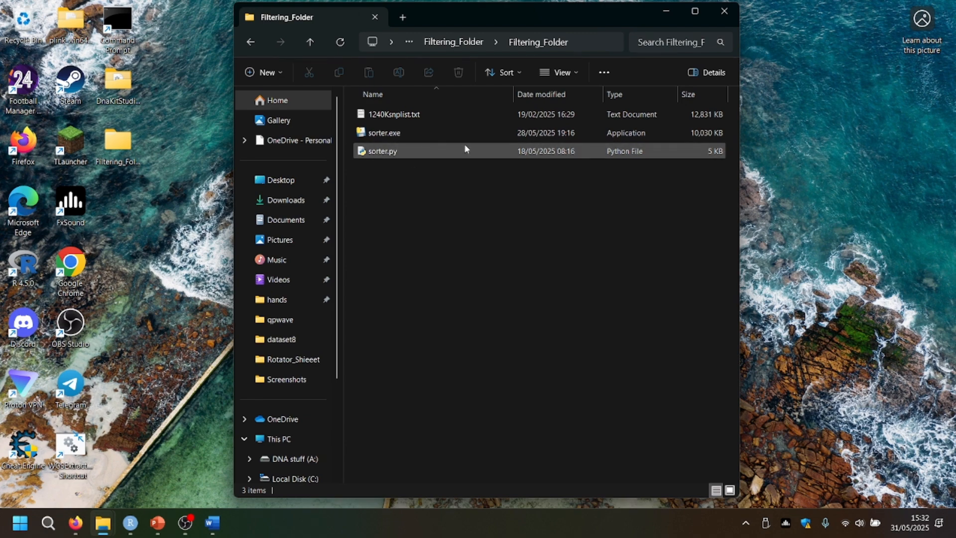
pyautogui.moveTo(365, 139)
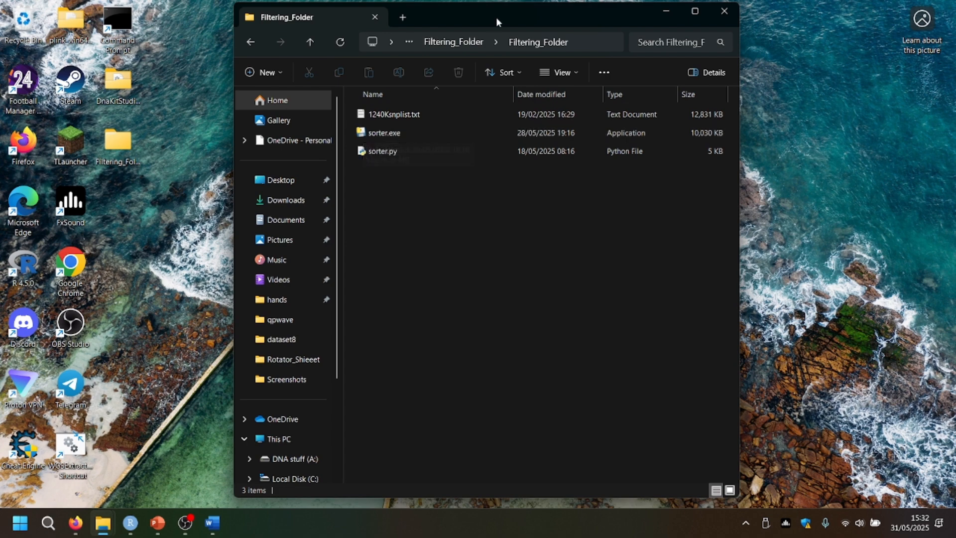
# Step: Move 23andMe_Format_Converted.txt from Raw_Files into the inner Filtering_Folder, then put the Raw_Files window away
pyautogui.moveTo(495, 17); pyautogui.dragTo(668, 24)
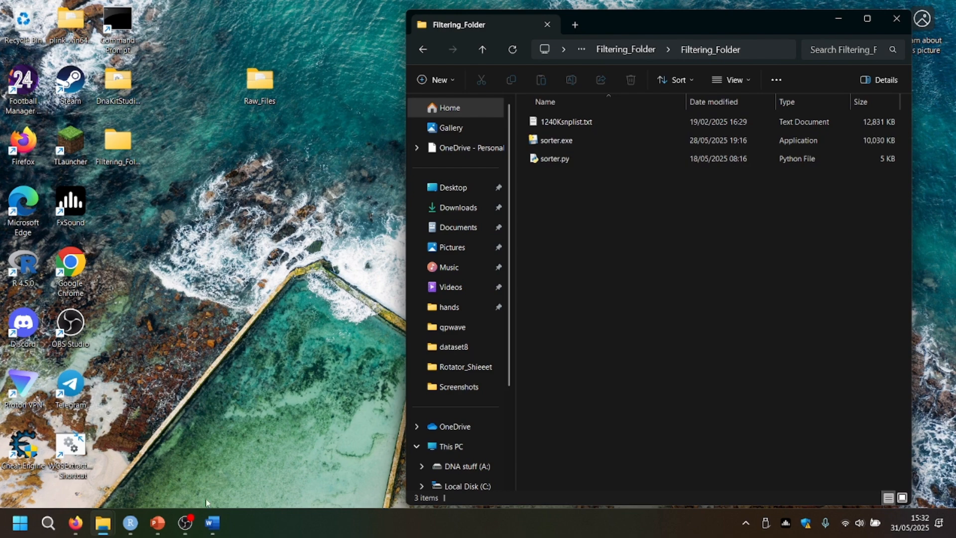
pyautogui.doubleClick(260, 83)
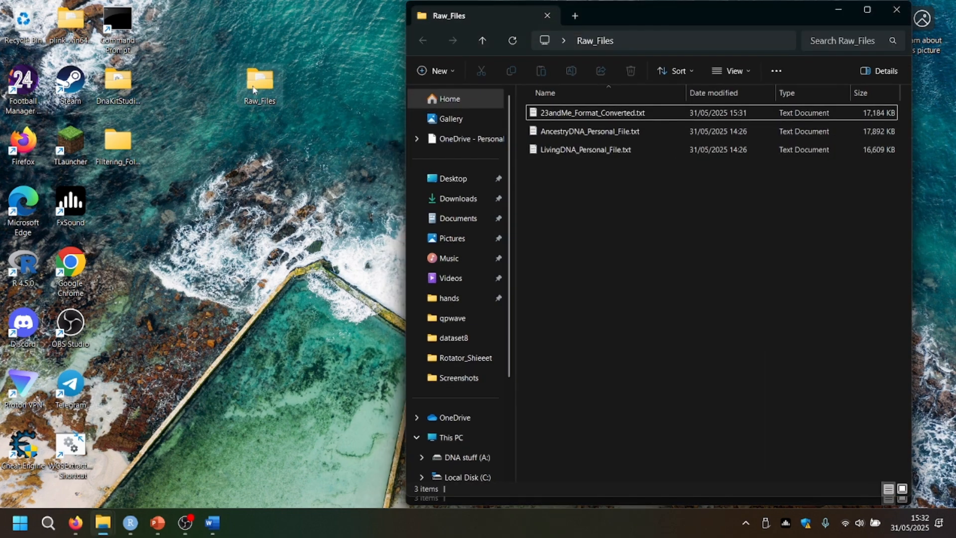
pyautogui.moveTo(629, 15); pyautogui.dragTo(228, 17)
pyautogui.moveTo(293, 111); pyautogui.dragTo(647, 206)
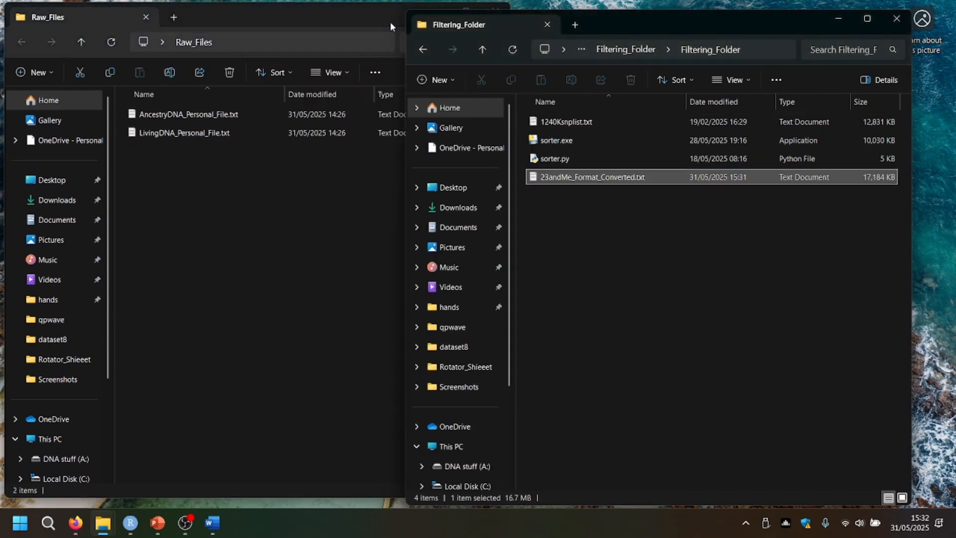
pyautogui.click(426, 19)
pyautogui.click(495, 12)
pyautogui.click(558, 199)
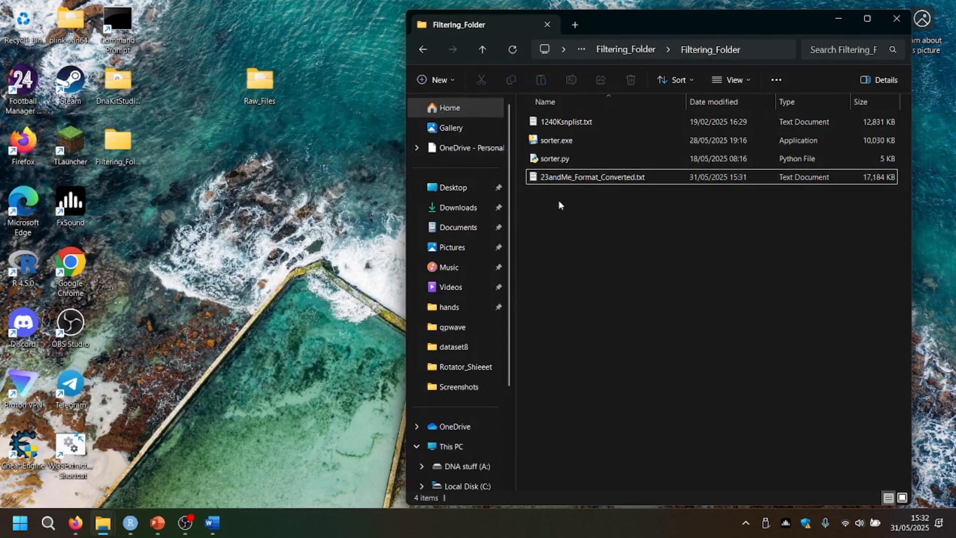
# Step: Launch sorter.exe, set 23andMe_Format_Converted.txt as the input file and name the output file Filtered_Personal_File.txt
pyautogui.click(575, 146)
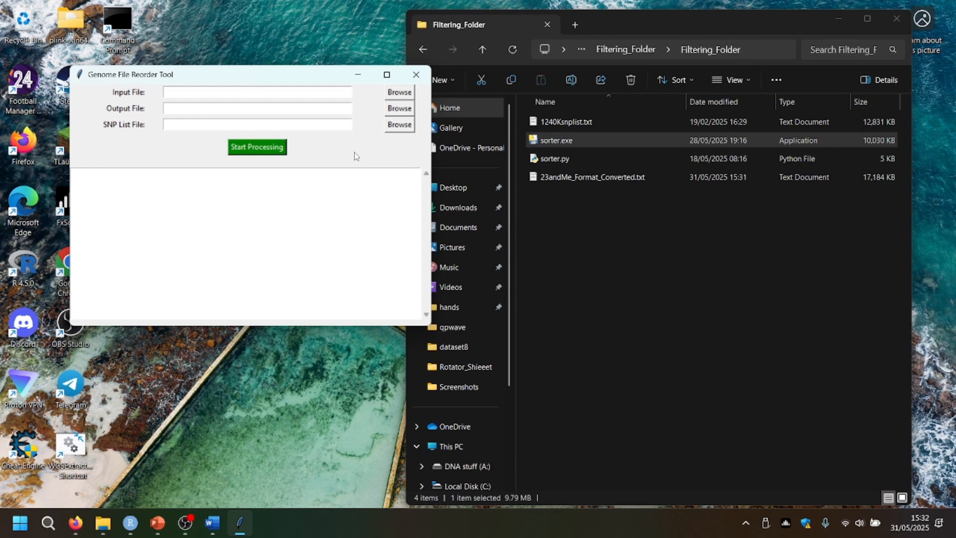
pyautogui.click(399, 93)
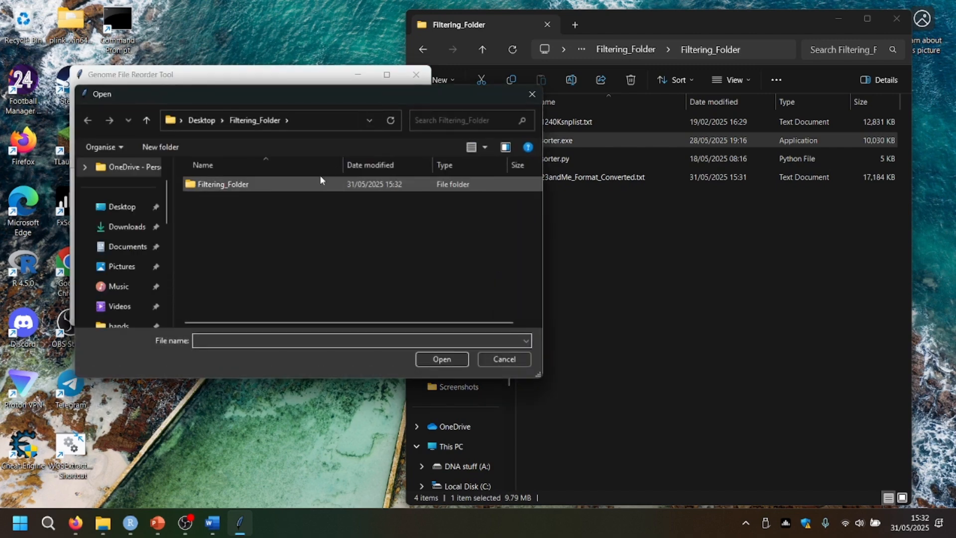
pyautogui.doubleClick(321, 183)
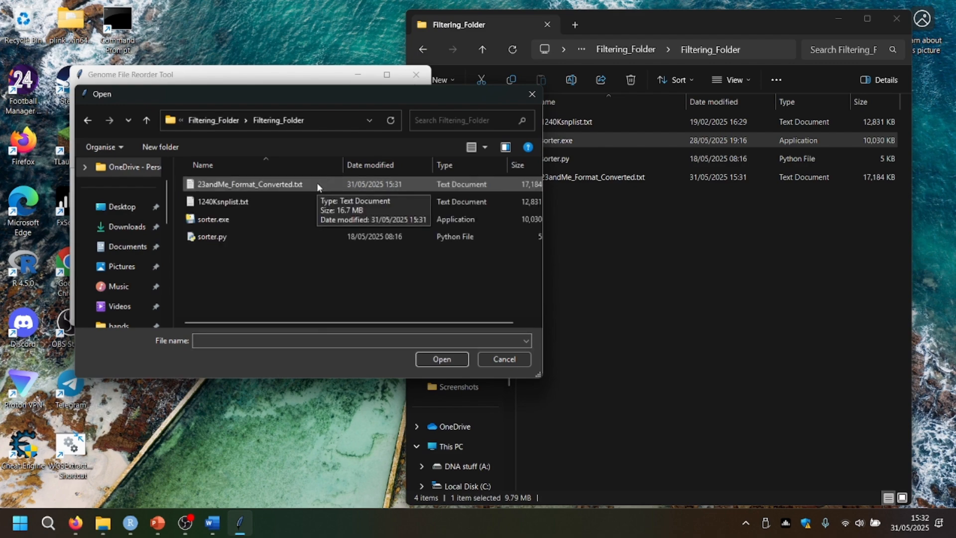
pyautogui.doubleClick(318, 186)
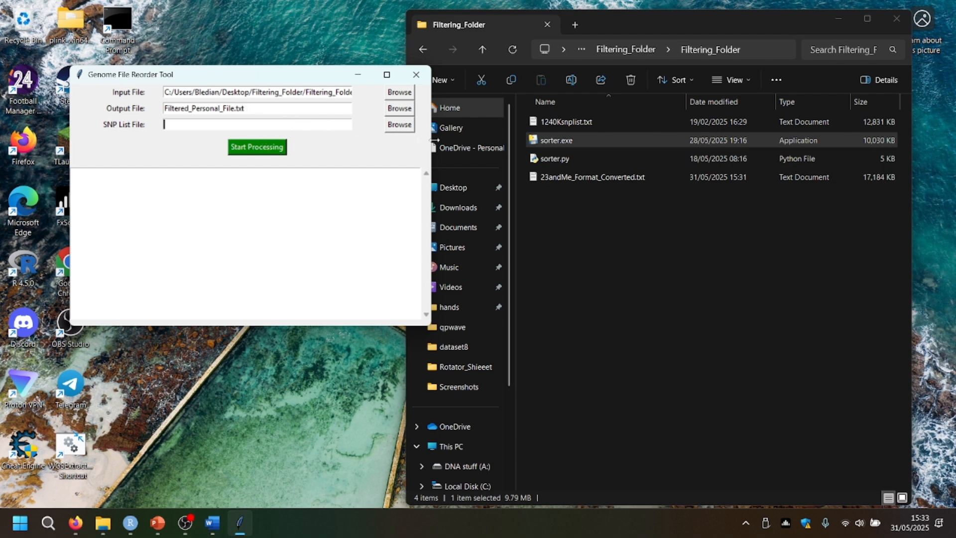
# Step: Set 1240Ksnplist.txt from Filtering_Folder as the SNP list file and start processing
pyautogui.moveTo(635, 20); pyautogui.dragTo(616, 46)
pyautogui.click(392, 127)
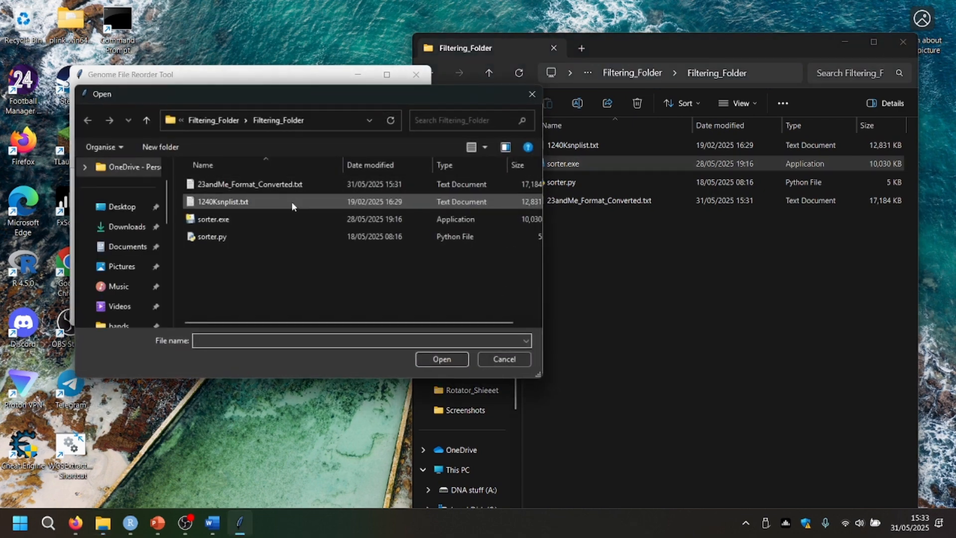
pyautogui.doubleClick(292, 203)
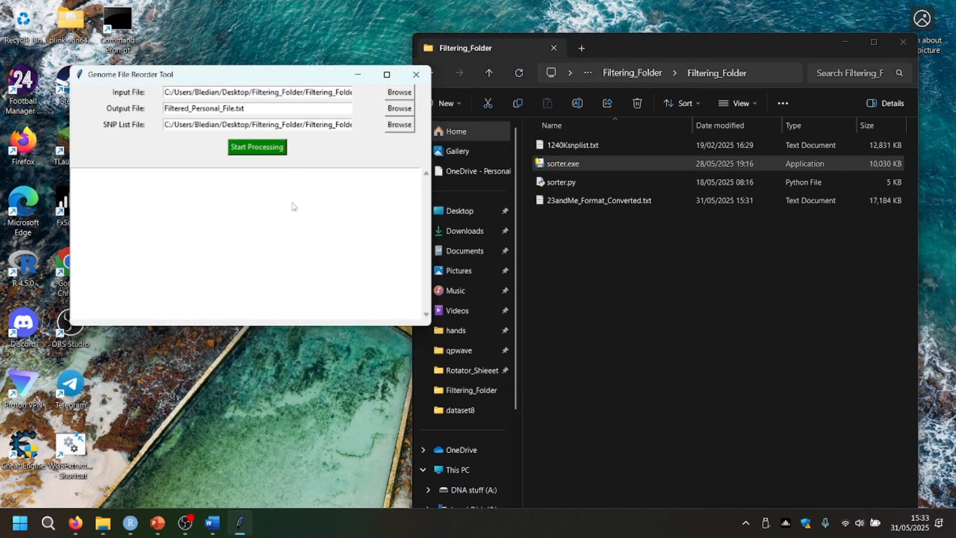
pyautogui.click(264, 151)
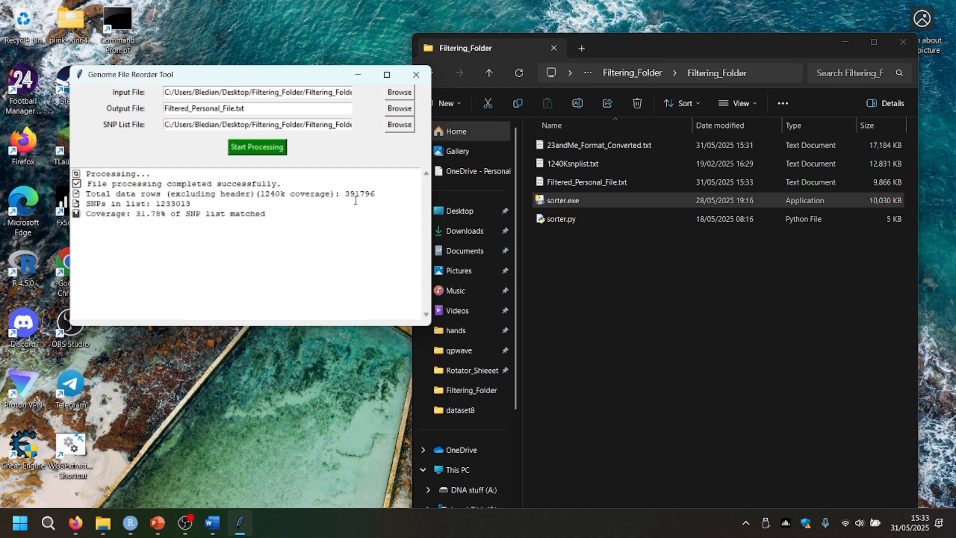
# Step: Examine the processing log's row count and SNP coverage percentage, along with the Filtered_Personal_File.txt output in Filtering_Folder
pyautogui.click(604, 244)
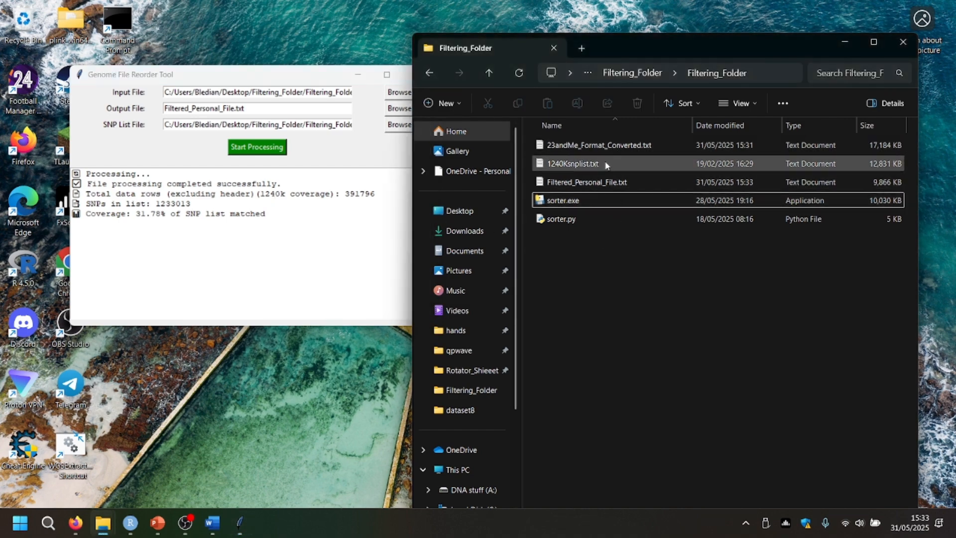
pyautogui.click(607, 185)
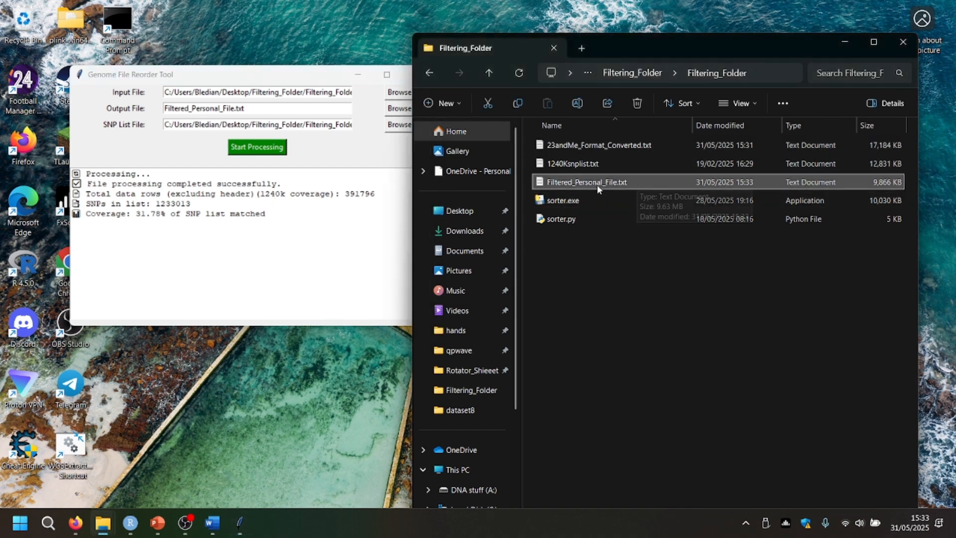
pyautogui.click(319, 219)
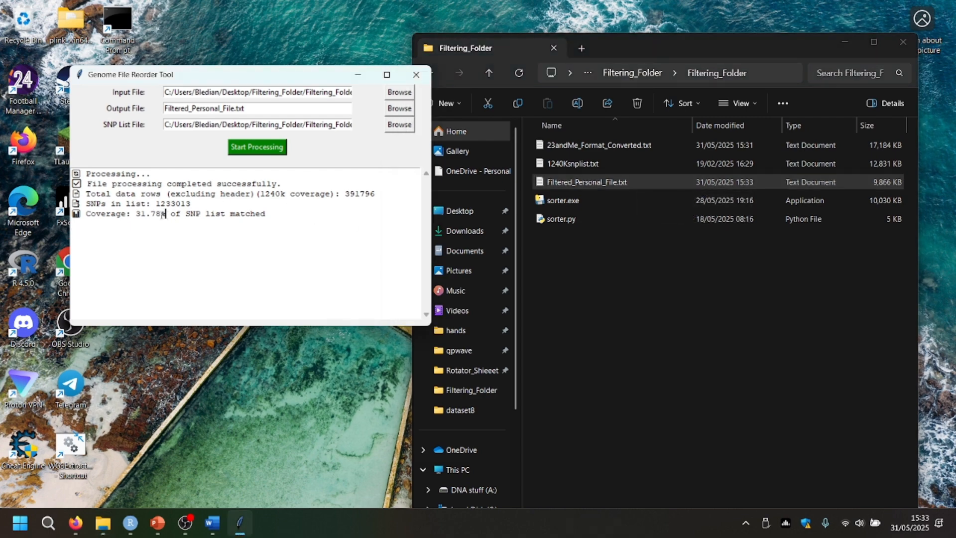
pyautogui.moveTo(166, 214); pyautogui.dragTo(136, 218)
pyautogui.moveTo(136, 217); pyautogui.dragTo(164, 214)
pyautogui.click(166, 225)
pyautogui.click(595, 250)
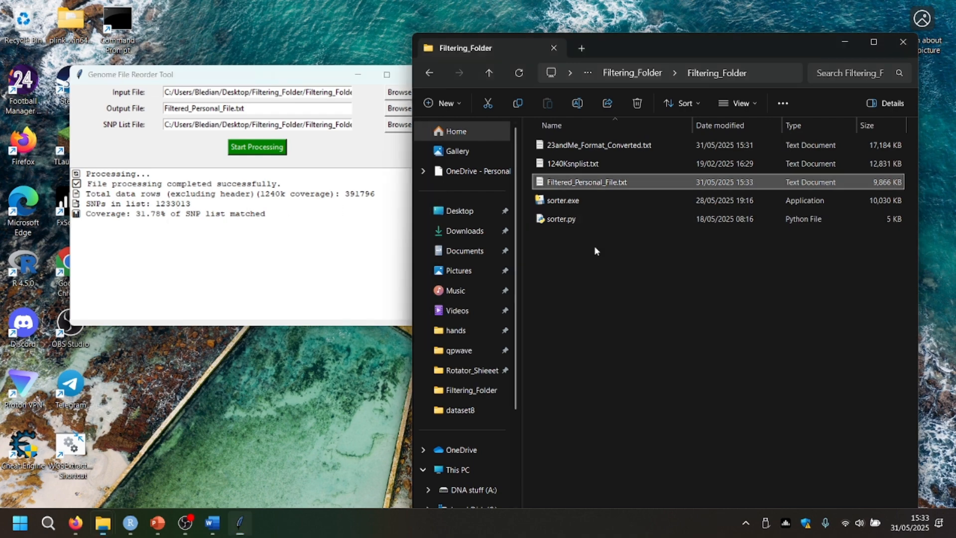
pyautogui.moveTo(608, 183); pyautogui.dragTo(646, 185)
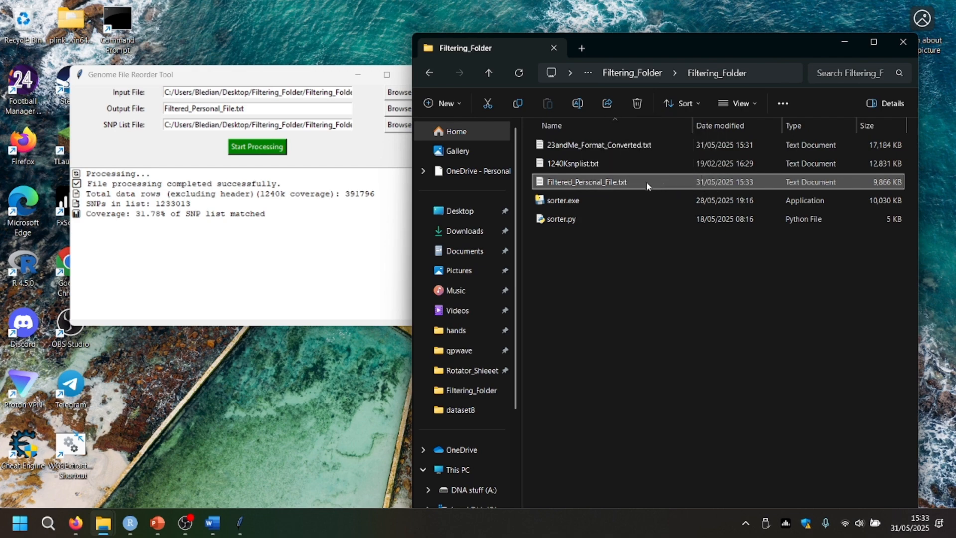
pyautogui.click(380, 201)
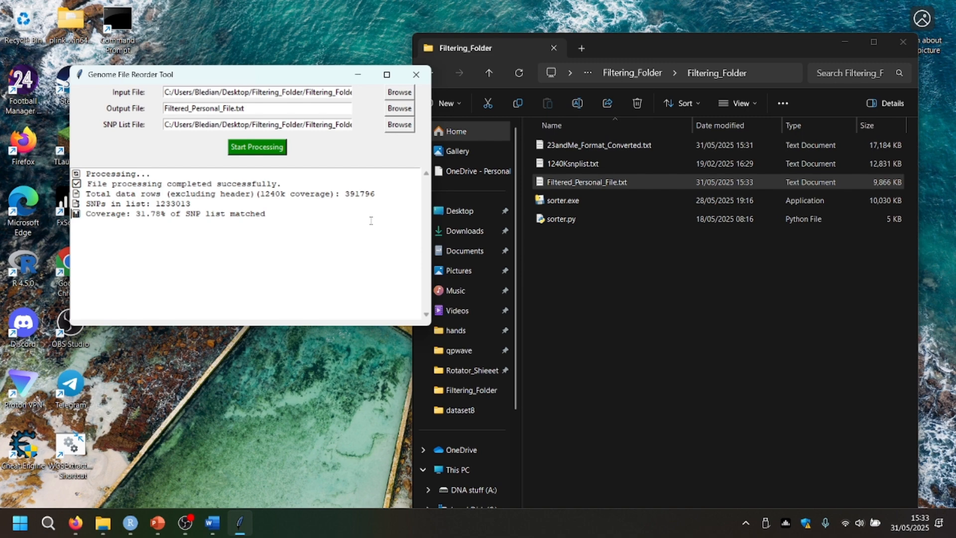
# Step: Close the Genome File Reorder Tool, delete Filtered_Personal_File.txt and minimize the Filtering_Folder window
pyautogui.click(419, 75)
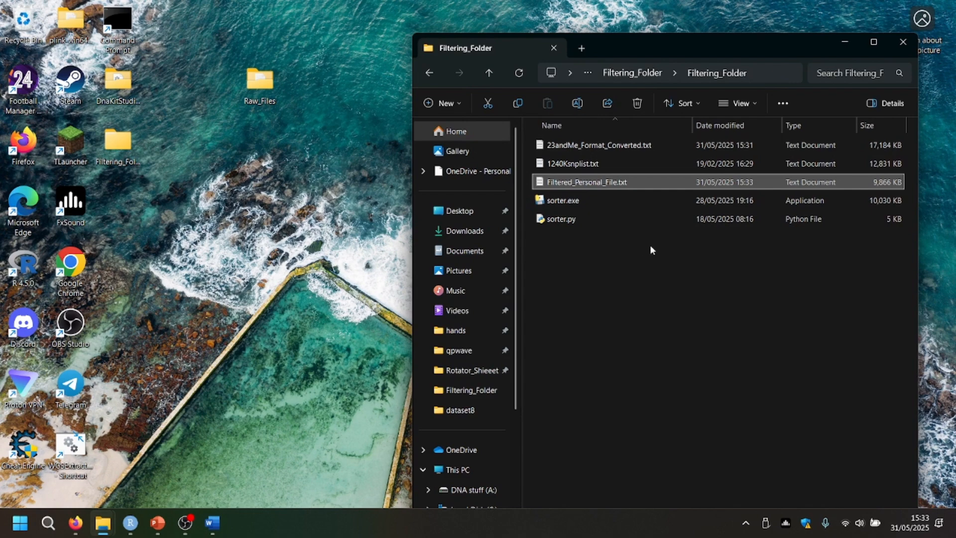
pyautogui.press('Delete')
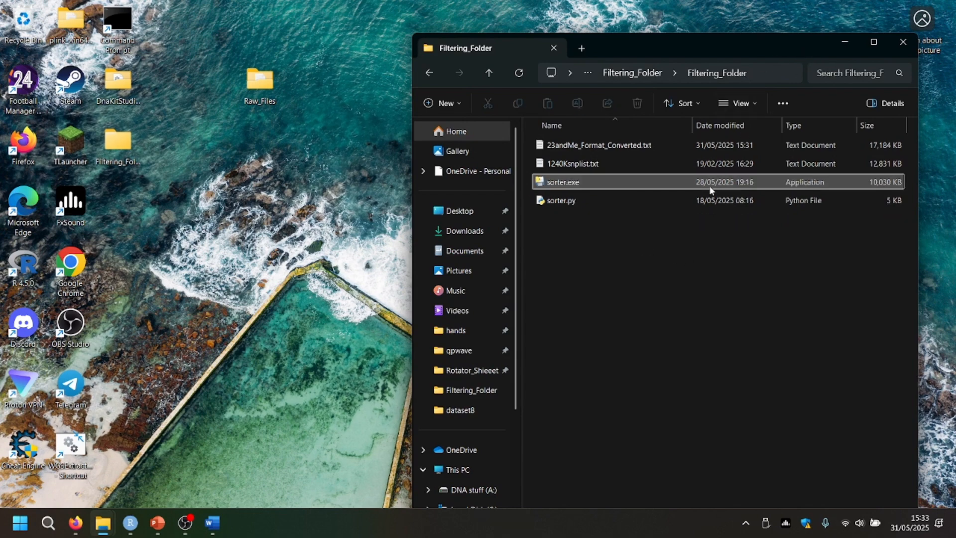
pyautogui.click(838, 49)
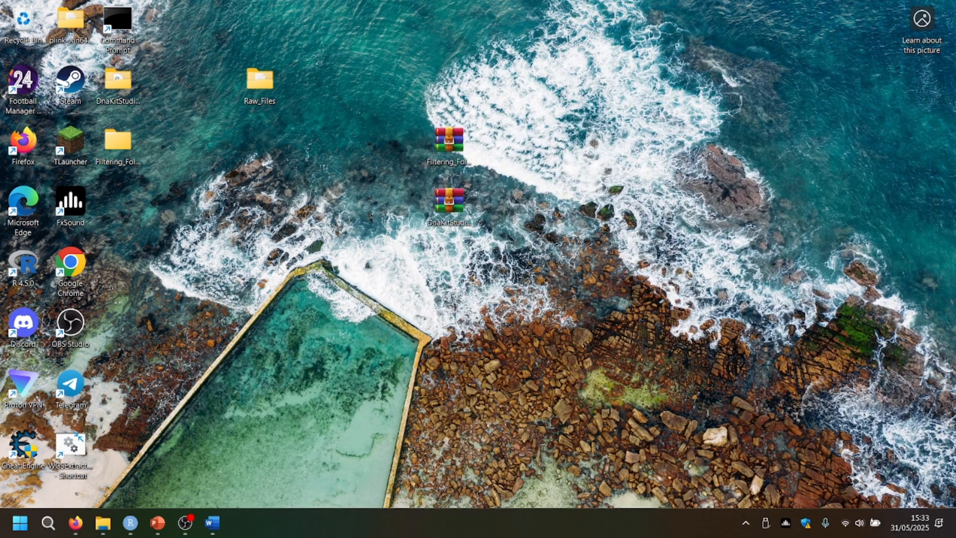
# Step: Open the desktop's Raw_Files folder, look over the AncestryDNA and LivingDNA raw files, and minimize the window
pyautogui.doubleClick(250, 88)
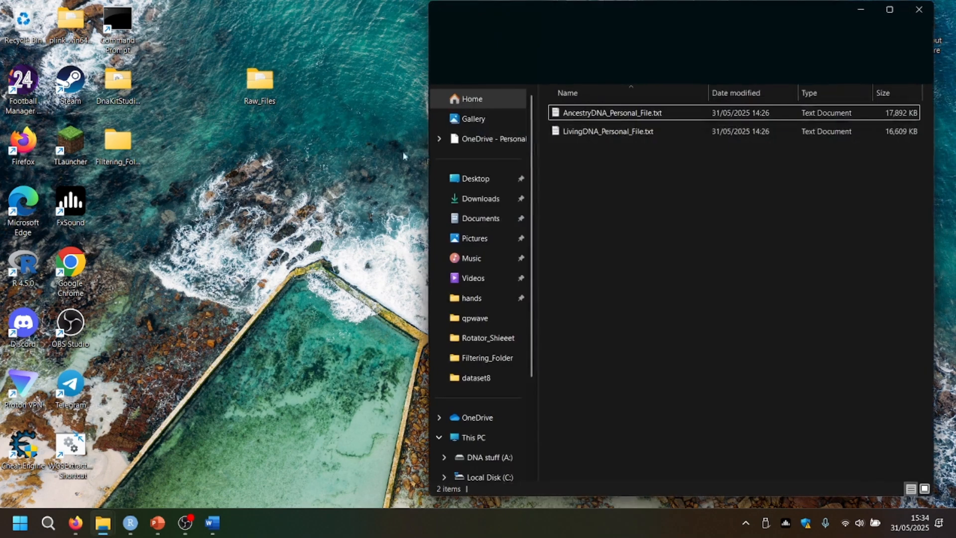
pyautogui.moveTo(619, 156); pyautogui.dragTo(598, 97)
pyautogui.click(597, 193)
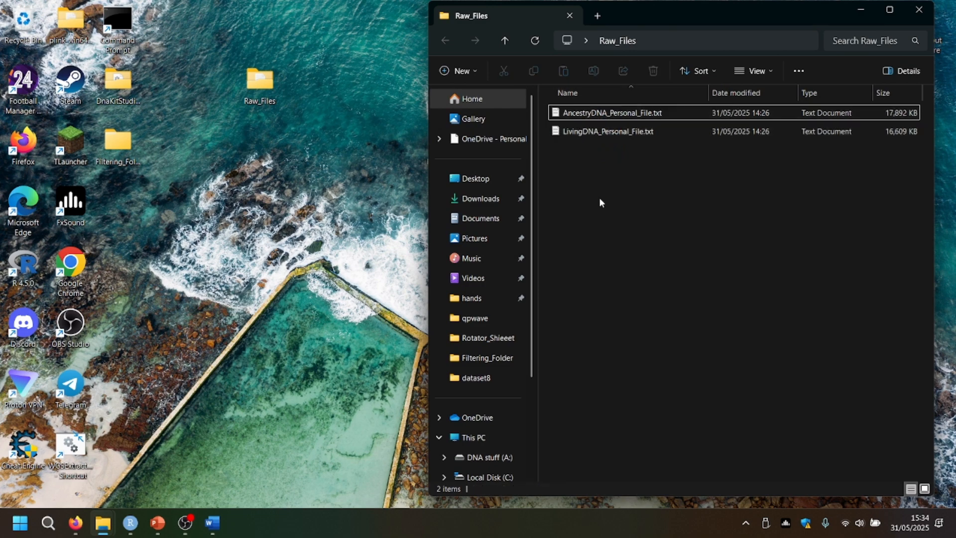
pyautogui.click(861, 10)
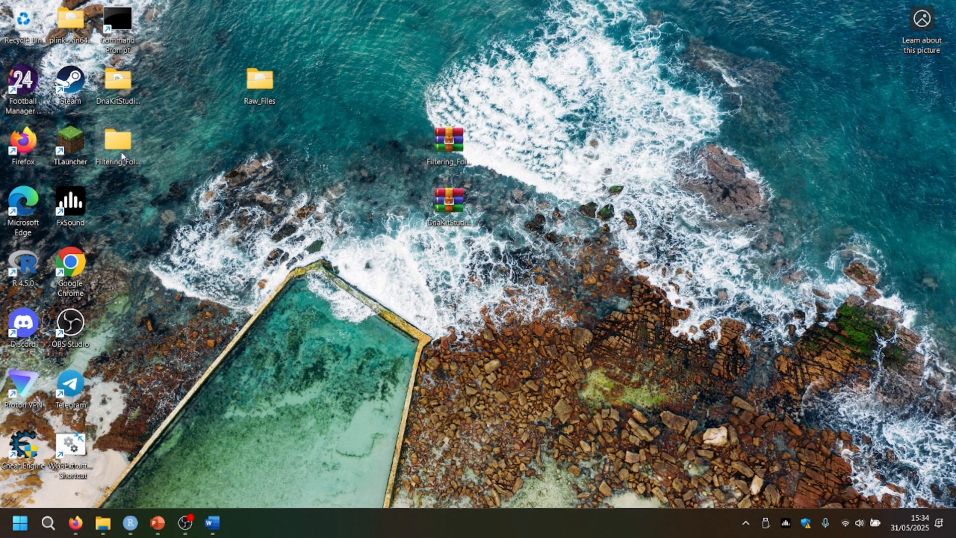
# Step: Launch DnaKitStudio.exe from the desktop's DnaKitStudiov29 folder and bring up the RAW Merger tool
pyautogui.doubleClick(118, 95)
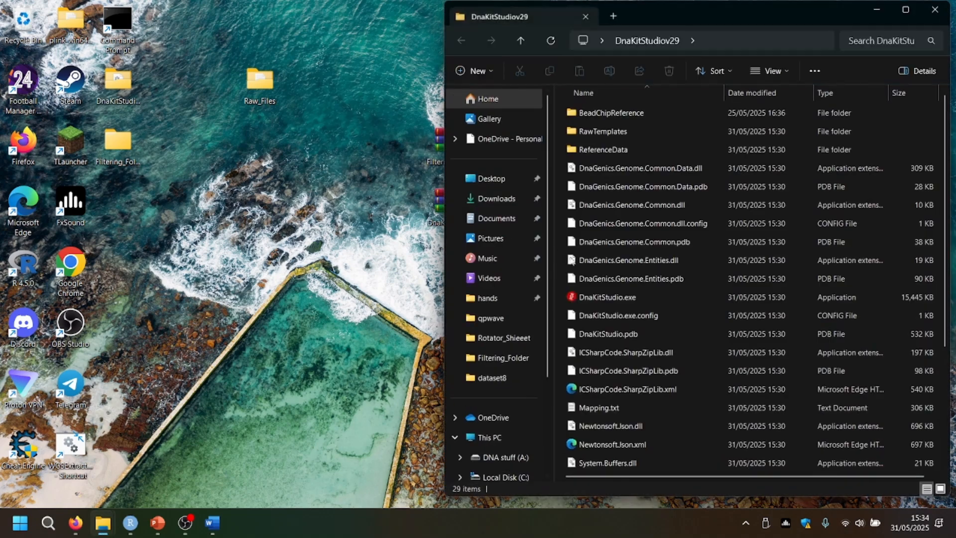
pyautogui.click(618, 297)
pyautogui.doubleClick(618, 297)
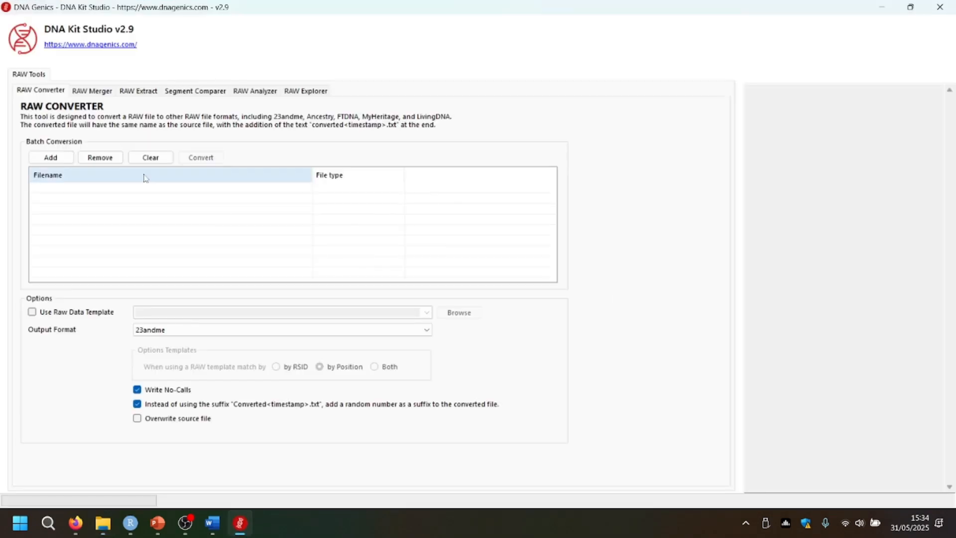
pyautogui.click(90, 91)
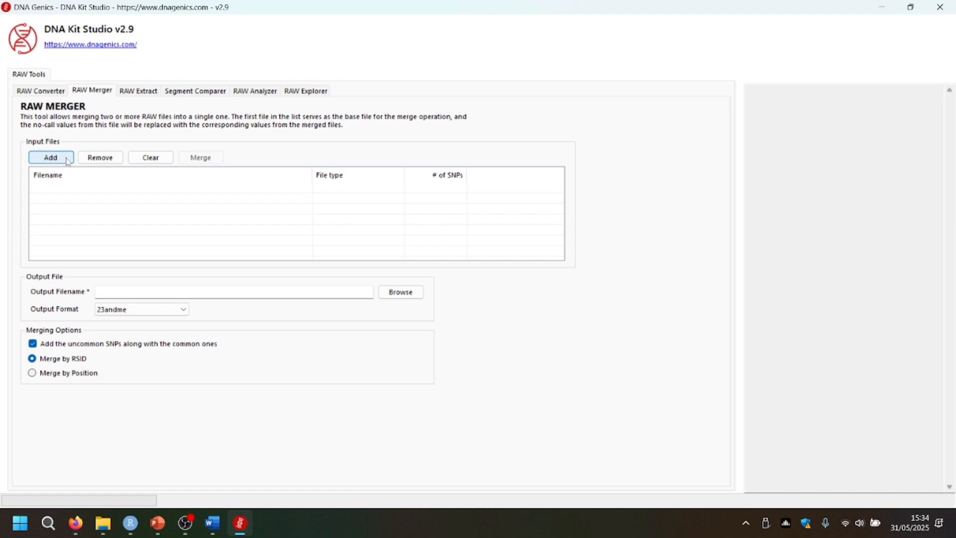
# Step: Add AncestryDNA_Personal_File.txt and LivingDNA_Personal_File.txt from the Raw_Files folder as the input files for the merge
pyautogui.click(68, 162)
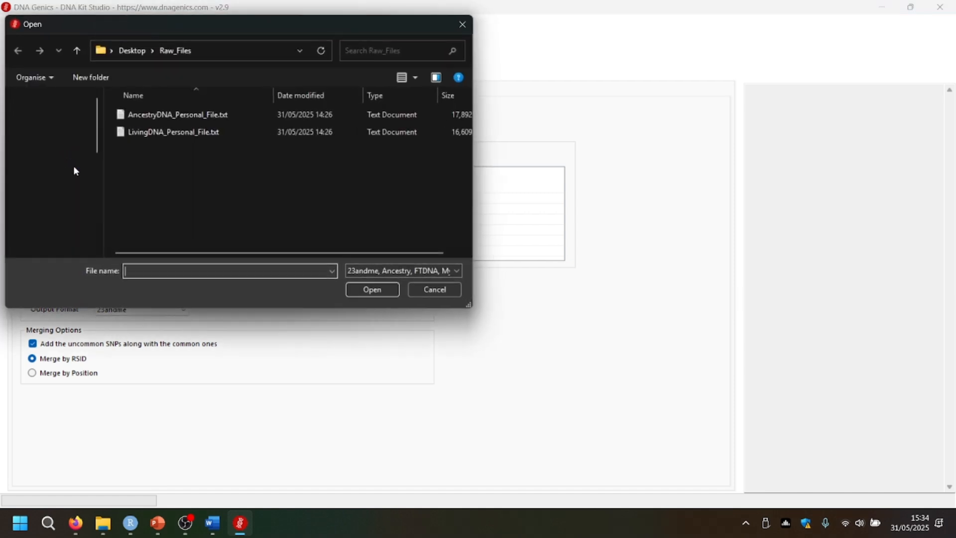
pyautogui.moveTo(202, 166); pyautogui.dragTo(205, 110)
pyautogui.click(368, 291)
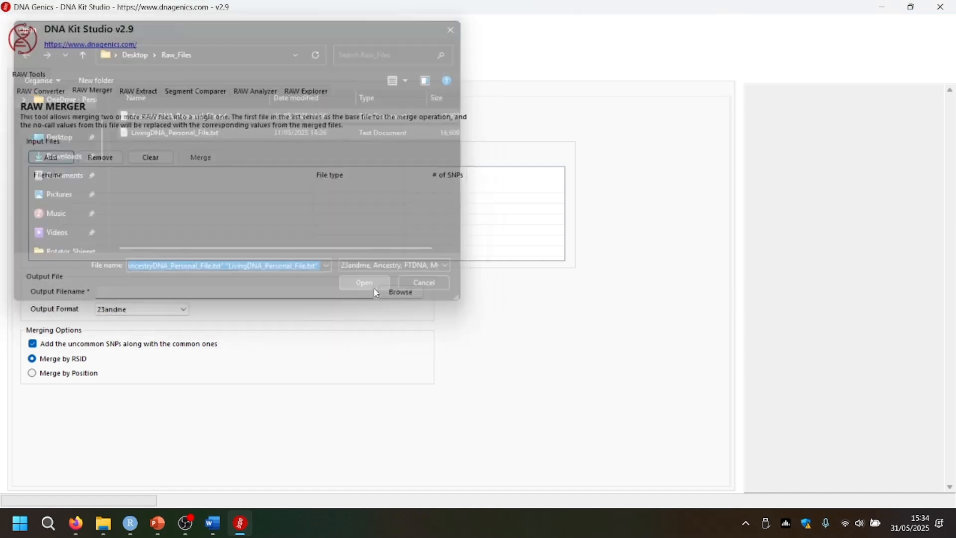
# Step: Set the merge output file to Merged_Unfiltered_Personal_File.txt in the Raw_Files folder
pyautogui.click(320, 290)
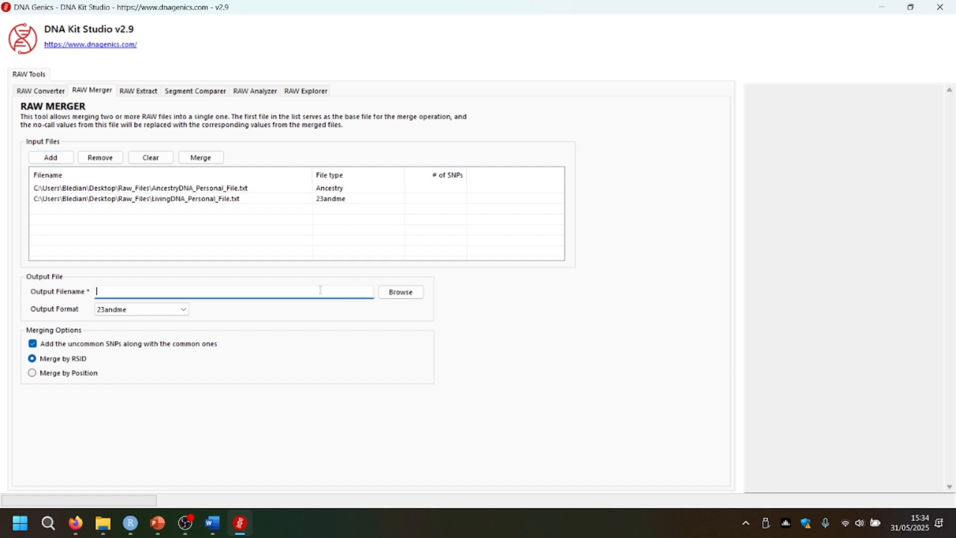
pyautogui.click(401, 292)
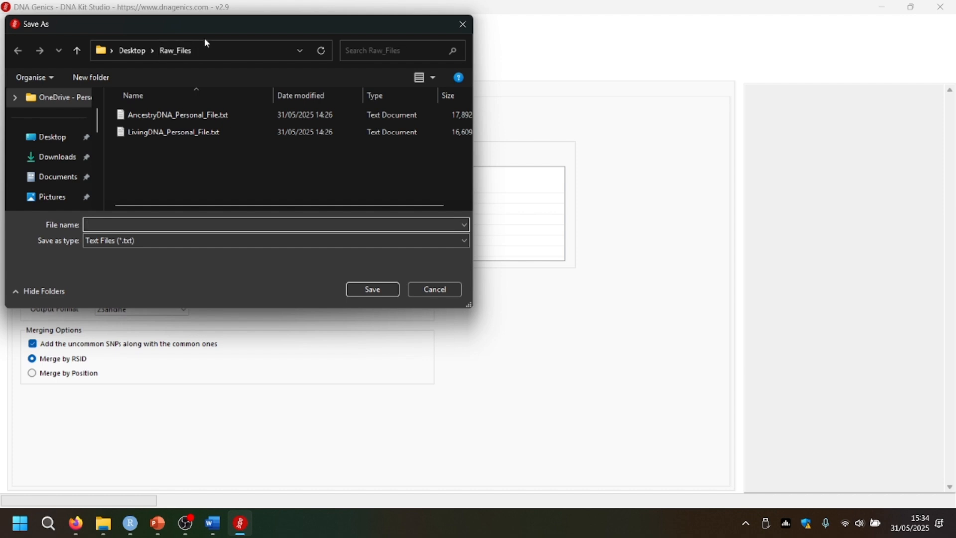
pyautogui.write('Merged_Unfiltered_Personal_File.txt')
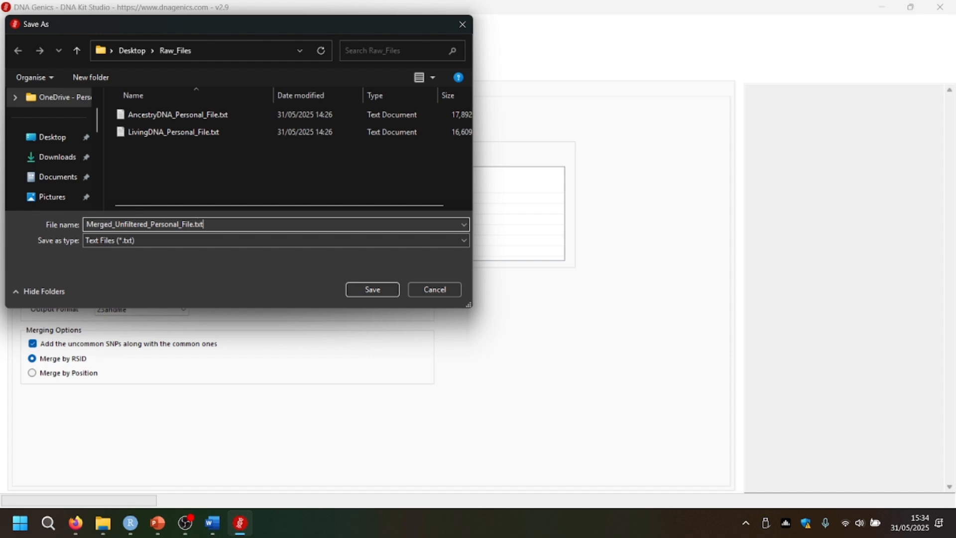
pyautogui.press('Return')
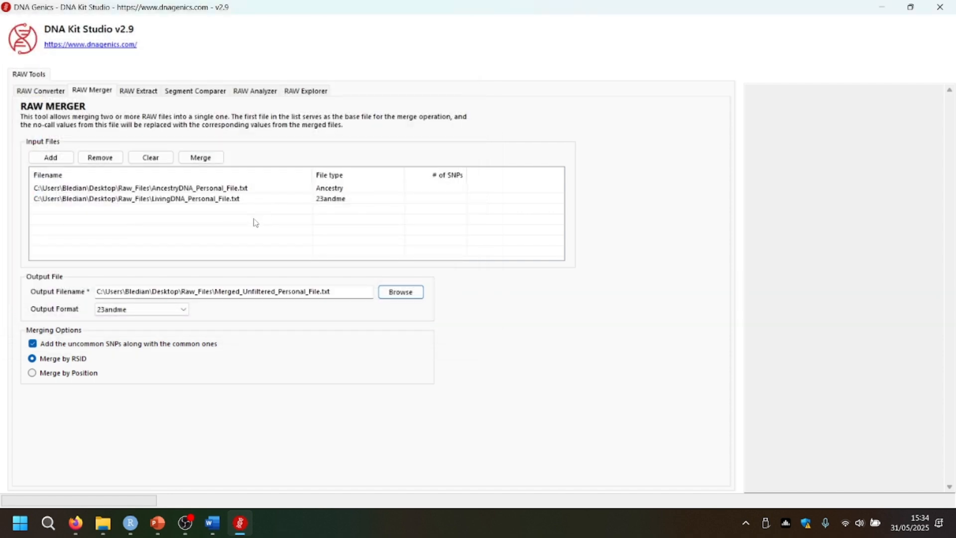
# Step: Merge the two raw files in 23andme output format, dismiss the completion message and close DNA Kit Studio
pyautogui.click(152, 309)
pyautogui.click(154, 323)
pyautogui.click(192, 161)
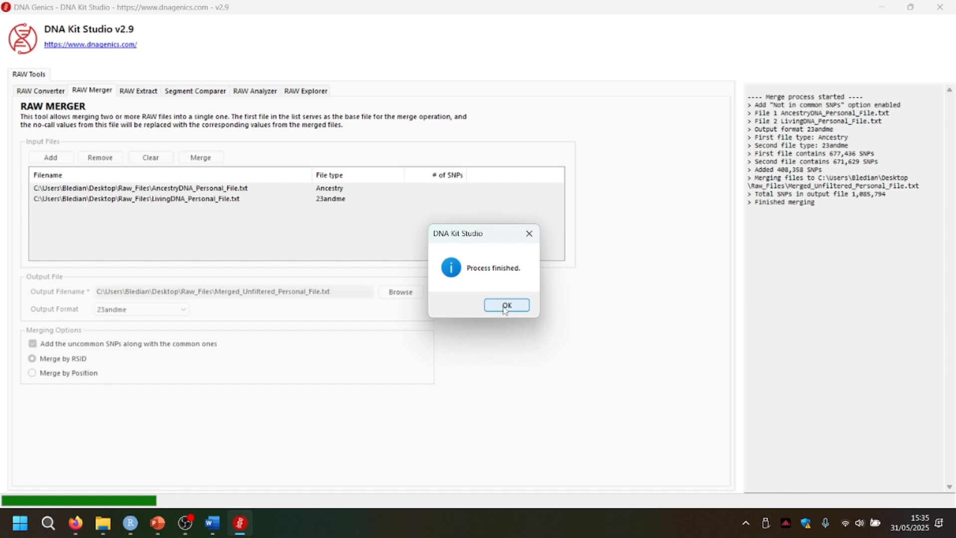
pyautogui.click(506, 306)
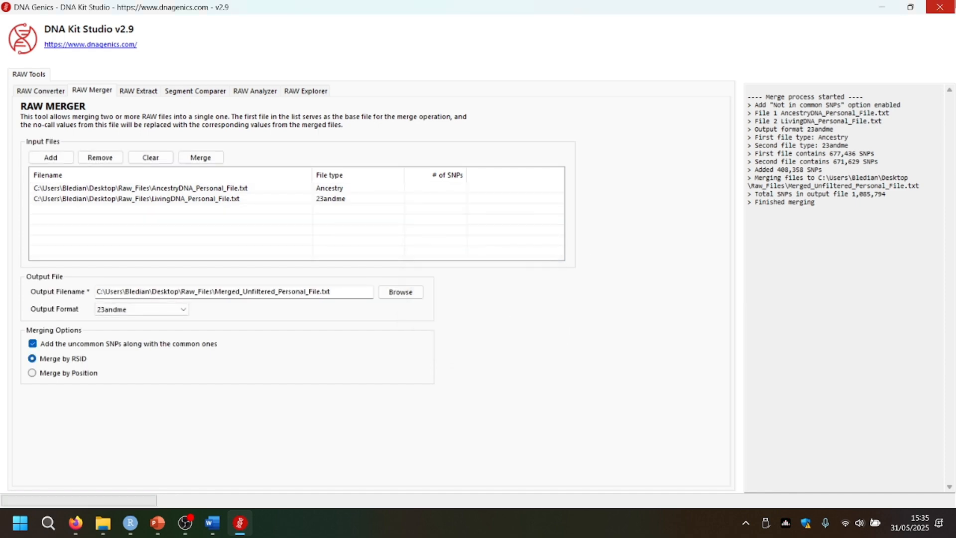
pyautogui.click(940, 7)
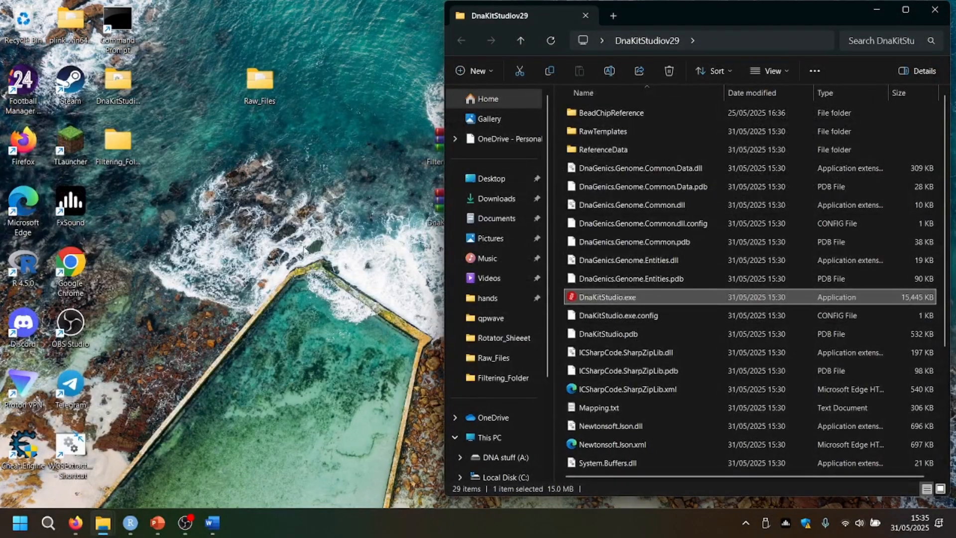
# Step: Move Merged_Unfiltered_Personal_File.txt from the desktop's Raw_Files folder into the inner Filtering_Folder and open that folder
pyautogui.doubleClick(256, 104)
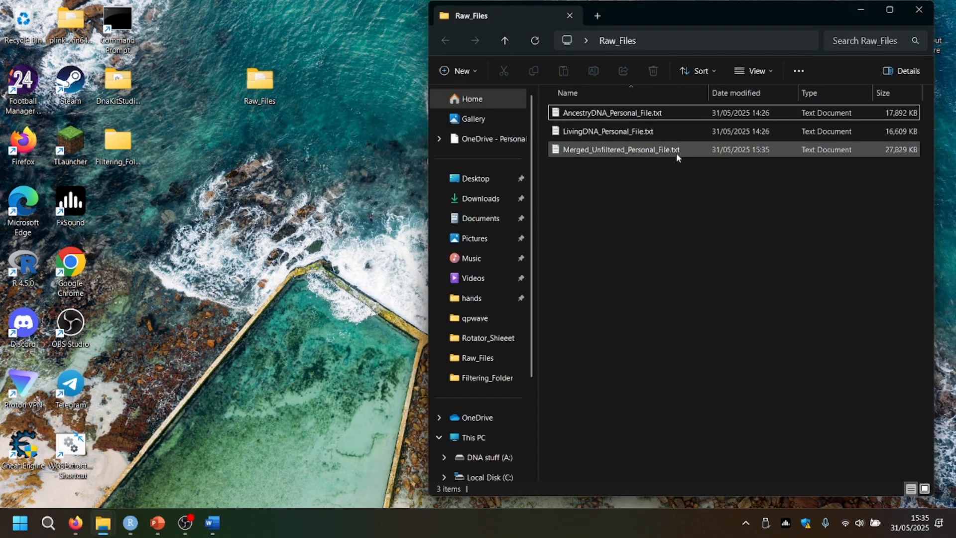
pyautogui.click(650, 150)
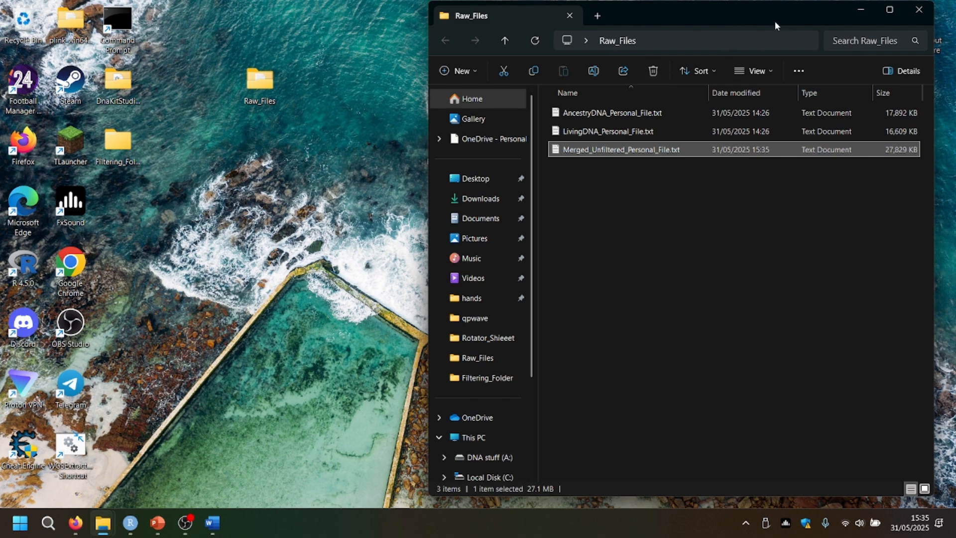
pyautogui.moveTo(775, 21); pyautogui.dragTo(679, 21)
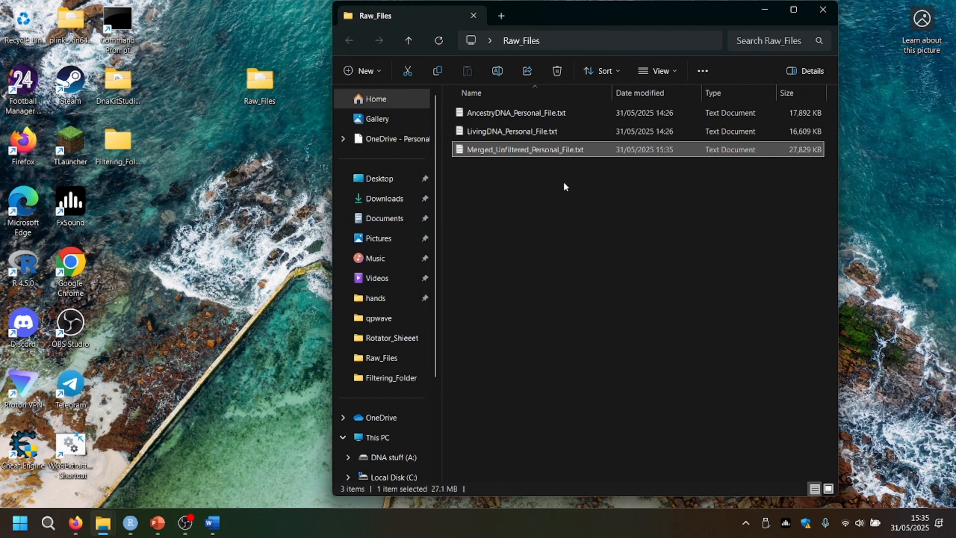
pyautogui.moveTo(559, 149); pyautogui.dragTo(118, 149)
pyautogui.doubleClick(120, 144)
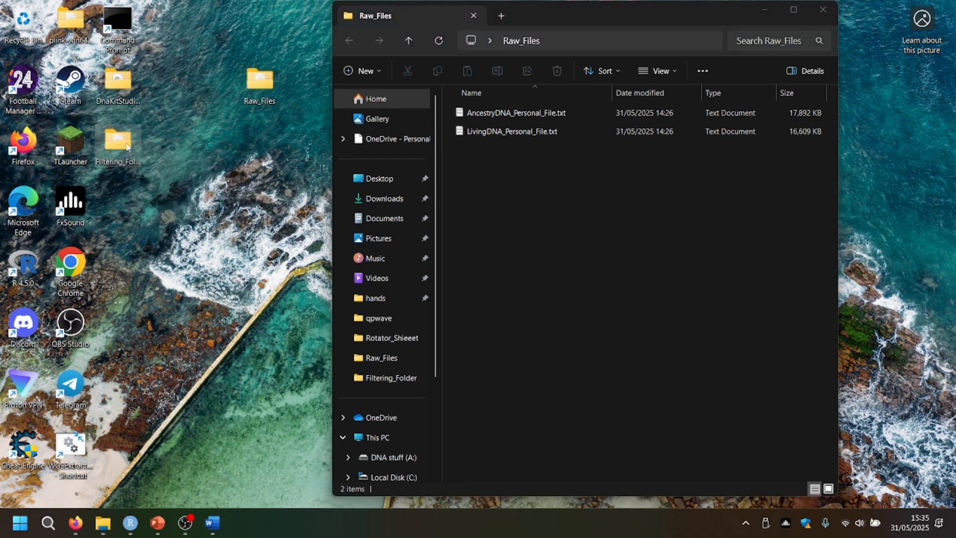
pyautogui.moveTo(479, 131); pyautogui.dragTo(519, 114)
pyautogui.doubleClick(519, 113)
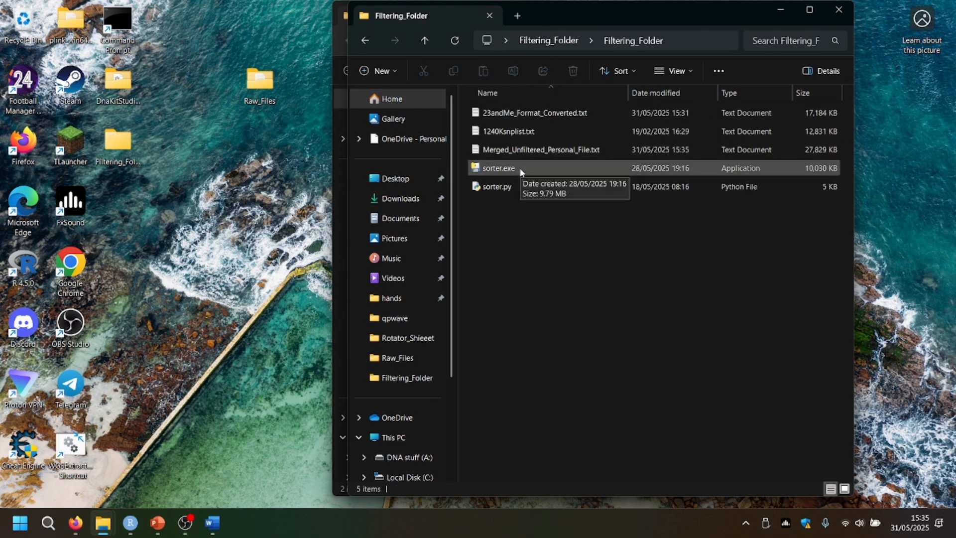
# Step: Launch sorter.exe from Filtering_Folder and choose Merged_Unfiltered_Personal_File.txt as the input file
pyautogui.doubleClick(522, 172)
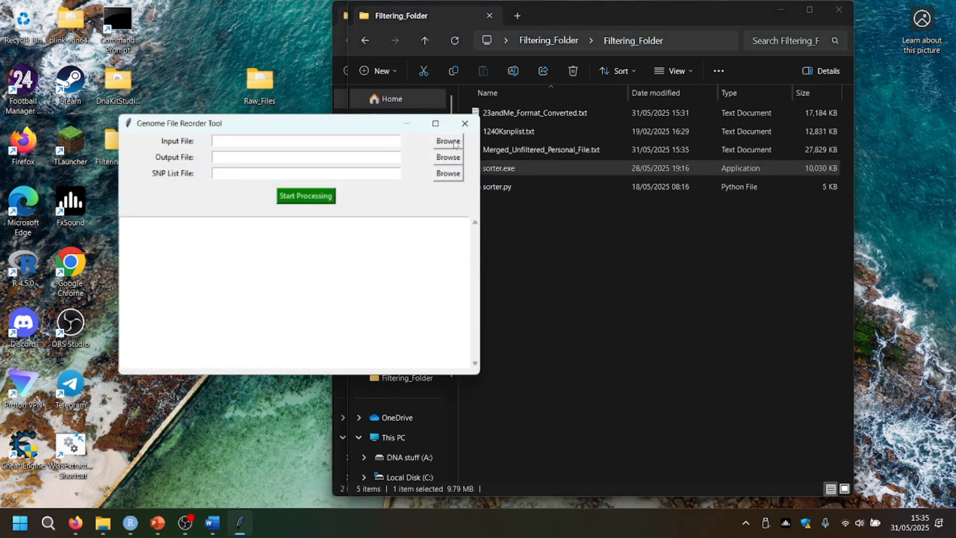
pyautogui.click(561, 151)
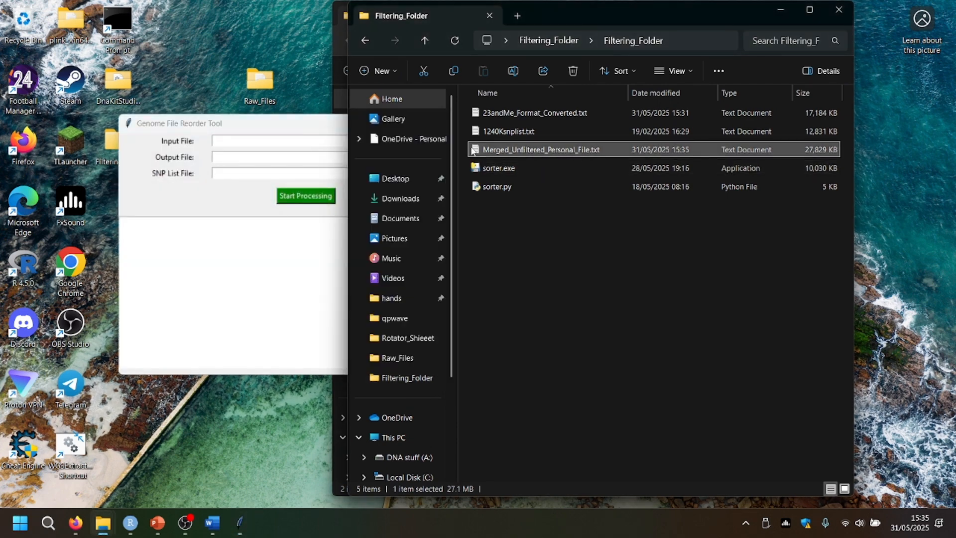
pyautogui.click(313, 138)
pyautogui.click(448, 140)
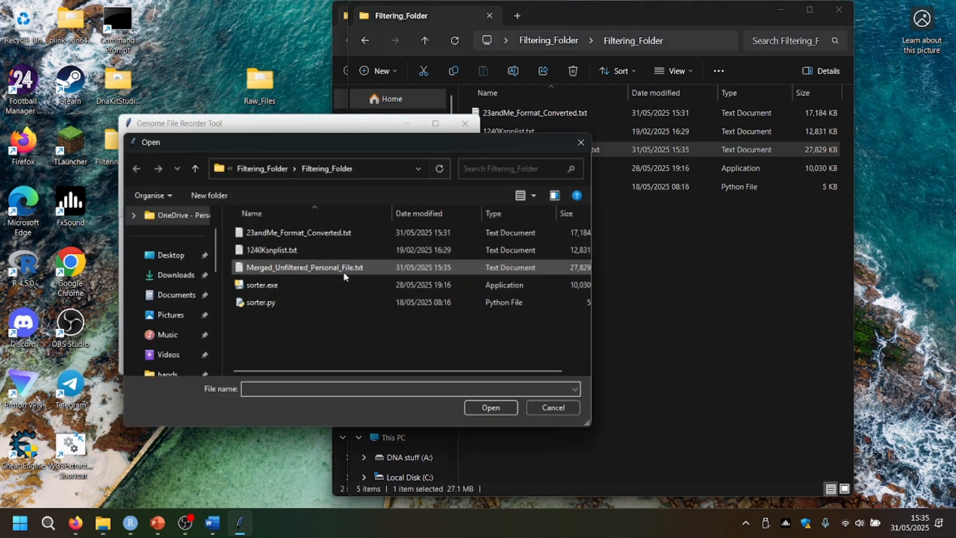
pyautogui.doubleClick(345, 267)
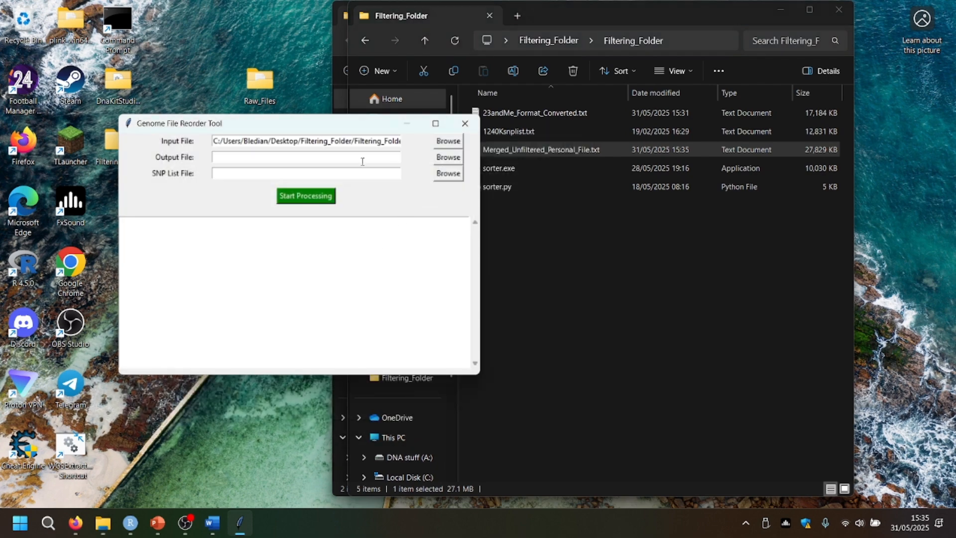
# Step: Name the output Merged_Filtered_Personal_File.txt, choose 1240Ksnplist.txt as the SNP list and process the file
pyautogui.write('Merged_Filtered_Personal_File.tx')
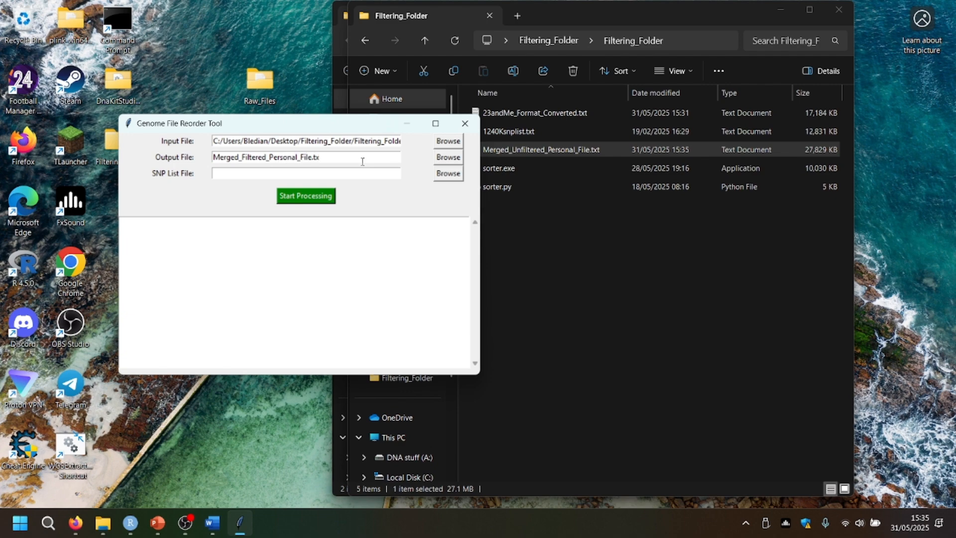
pyautogui.write('t')
pyautogui.click(448, 173)
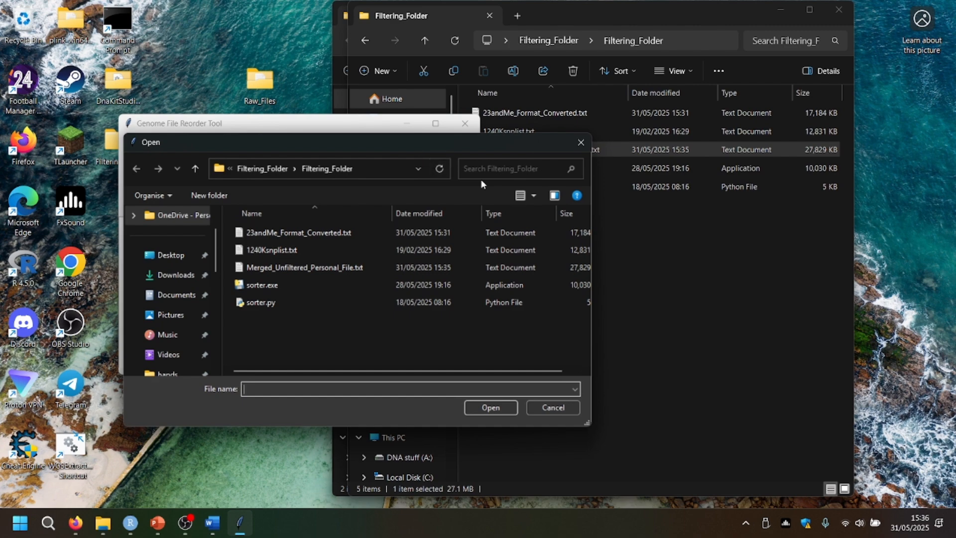
pyautogui.doubleClick(344, 250)
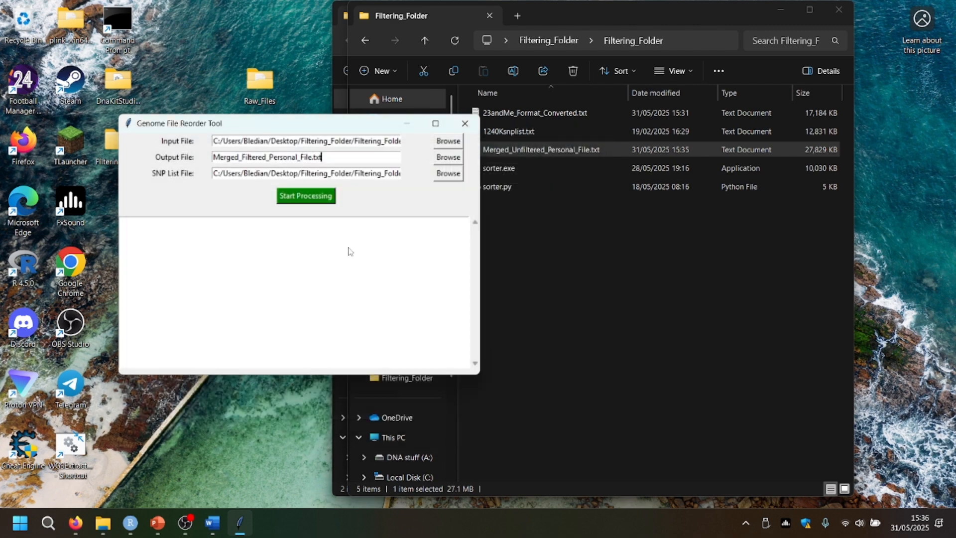
pyautogui.click(297, 201)
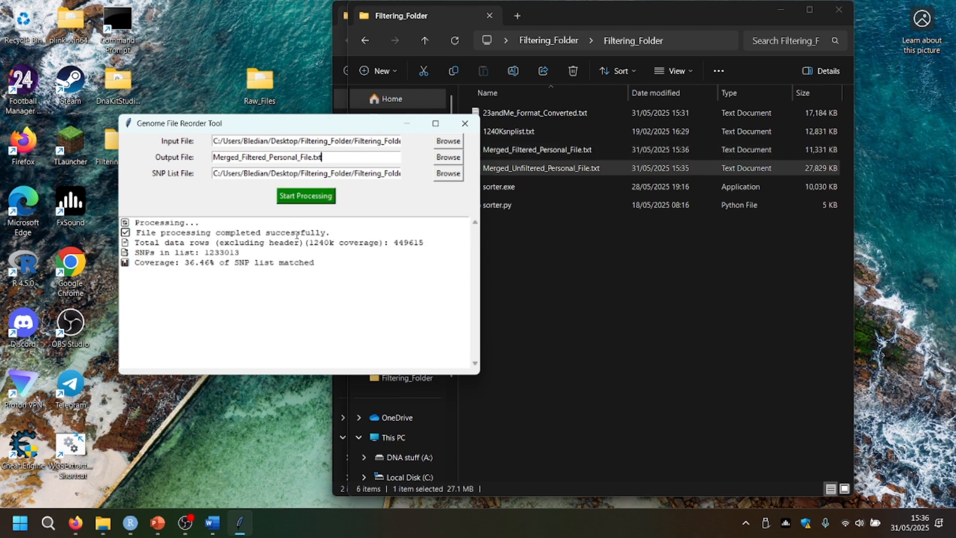
# Step: Examine the SNP list coverage percentage in the processing log, and close the Genome File Reorder Tool
pyautogui.moveTo(180, 263); pyautogui.dragTo(214, 263)
pyautogui.click(214, 263)
pyautogui.click(214, 263)
pyautogui.click(471, 126)
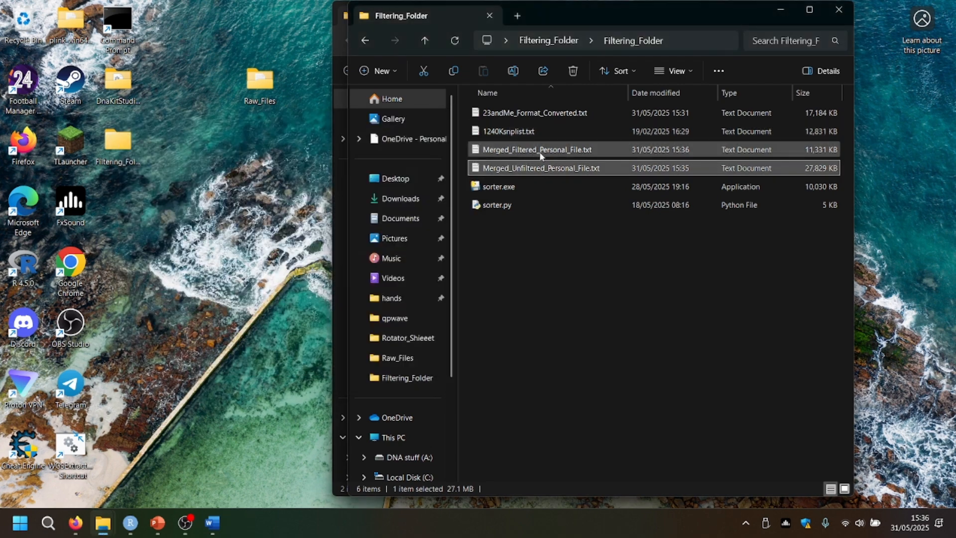